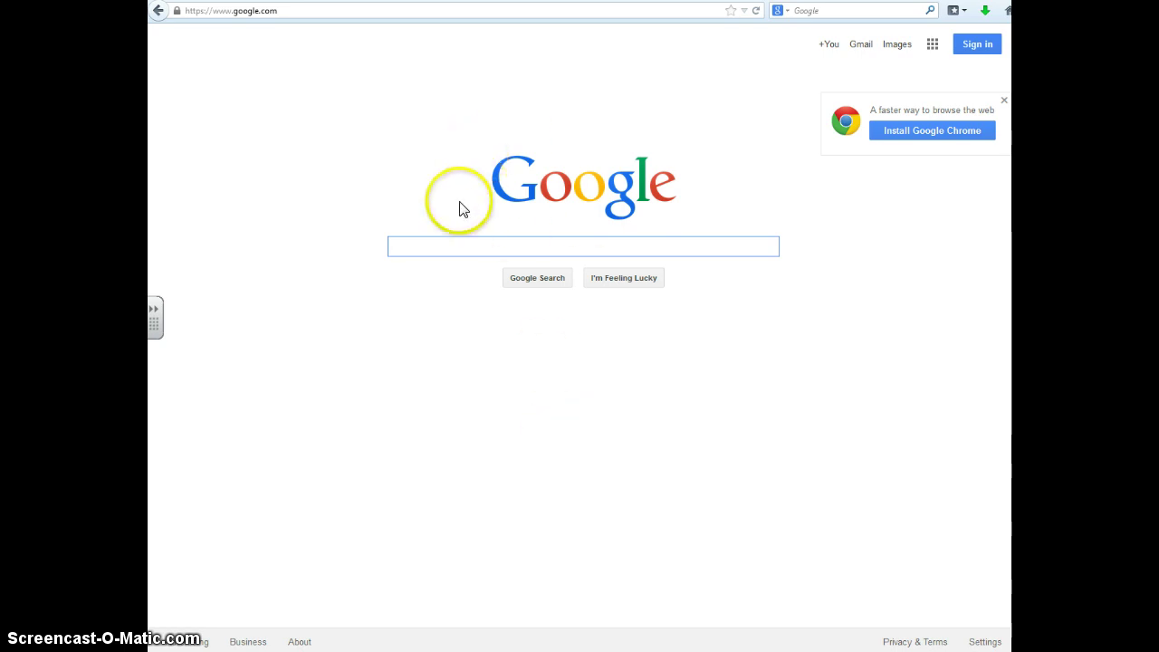
# Step: Replace the Firefox address with maps.google.com and load Google Maps
pyautogui.click(276, 10)
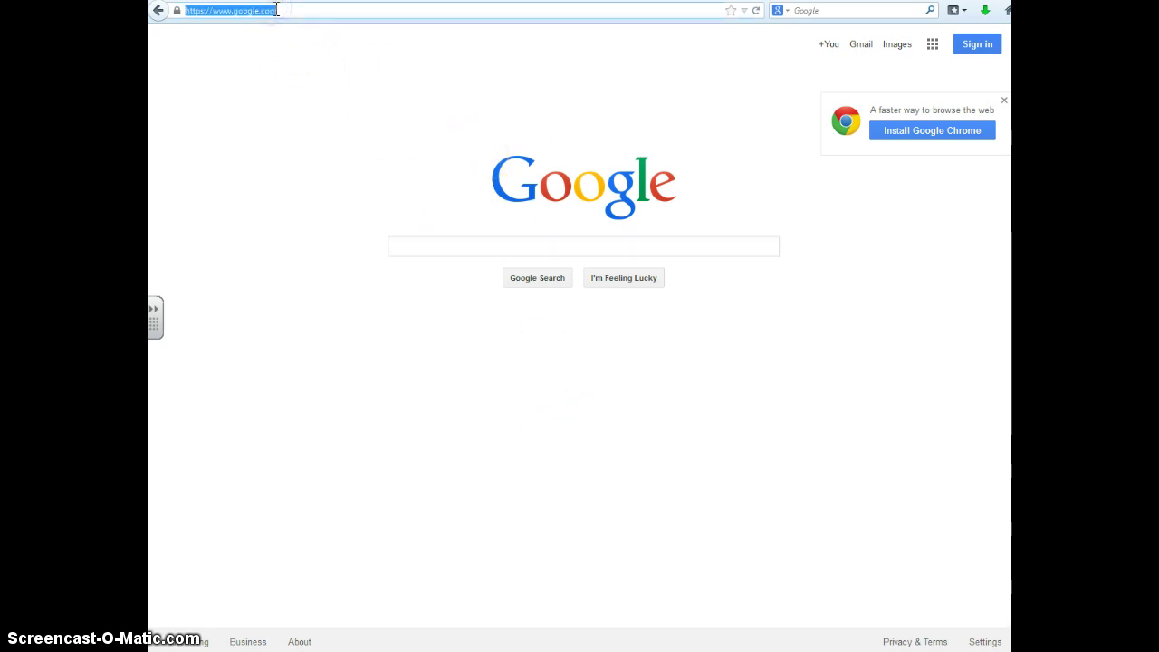
pyautogui.write('maps.go')
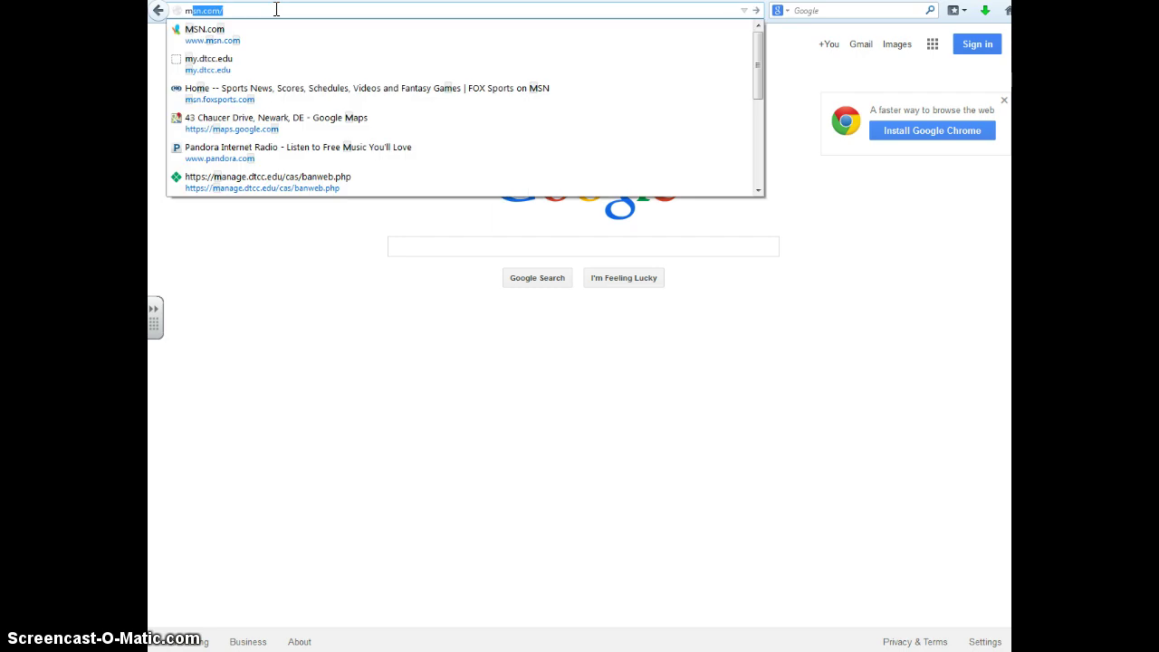
pyautogui.write('ogle.com')
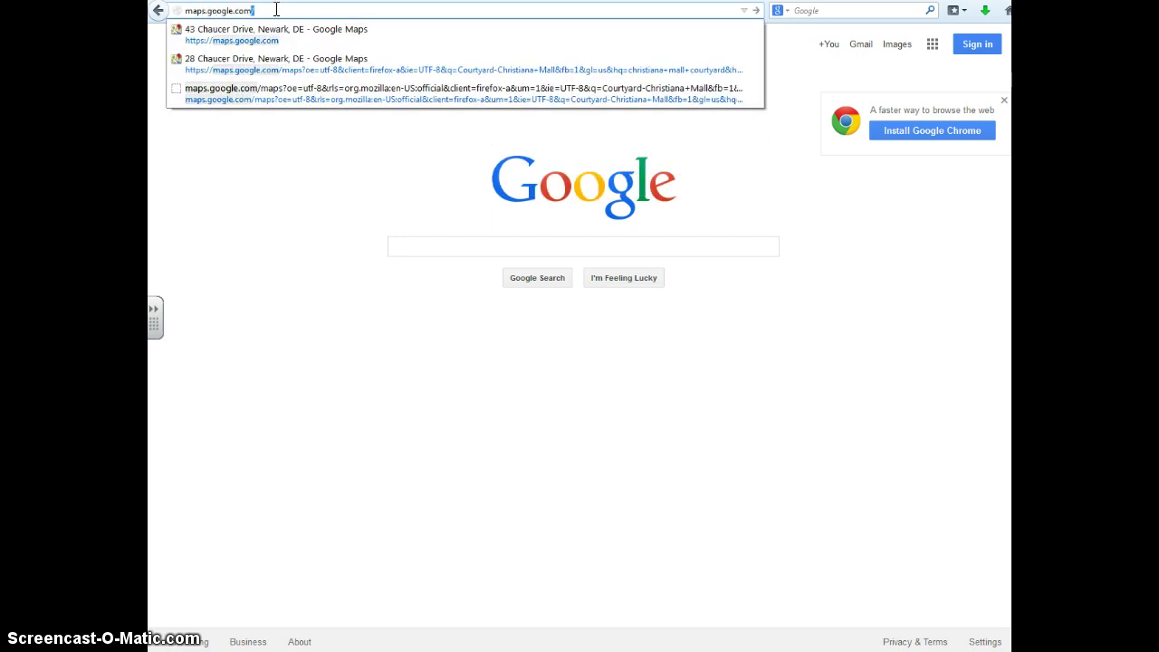
pyautogui.press('Return')
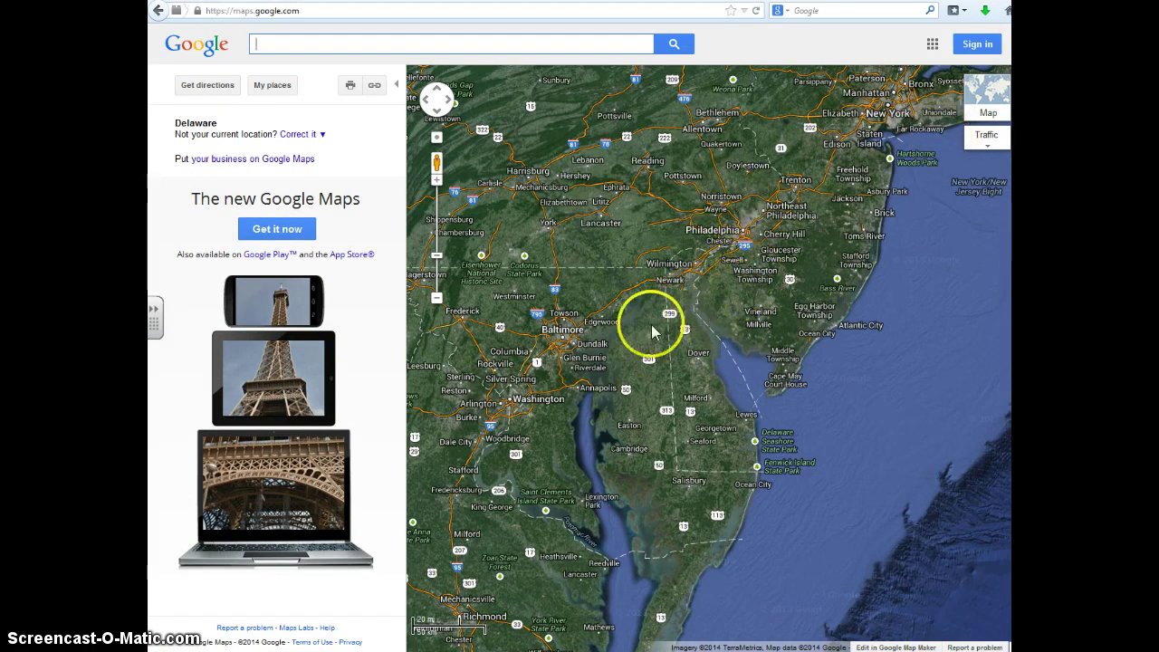
# Step: Toggle the Map/Satellite tile, ending on the standard road map, ready to search
pyautogui.scroll(-1, 707, 270)
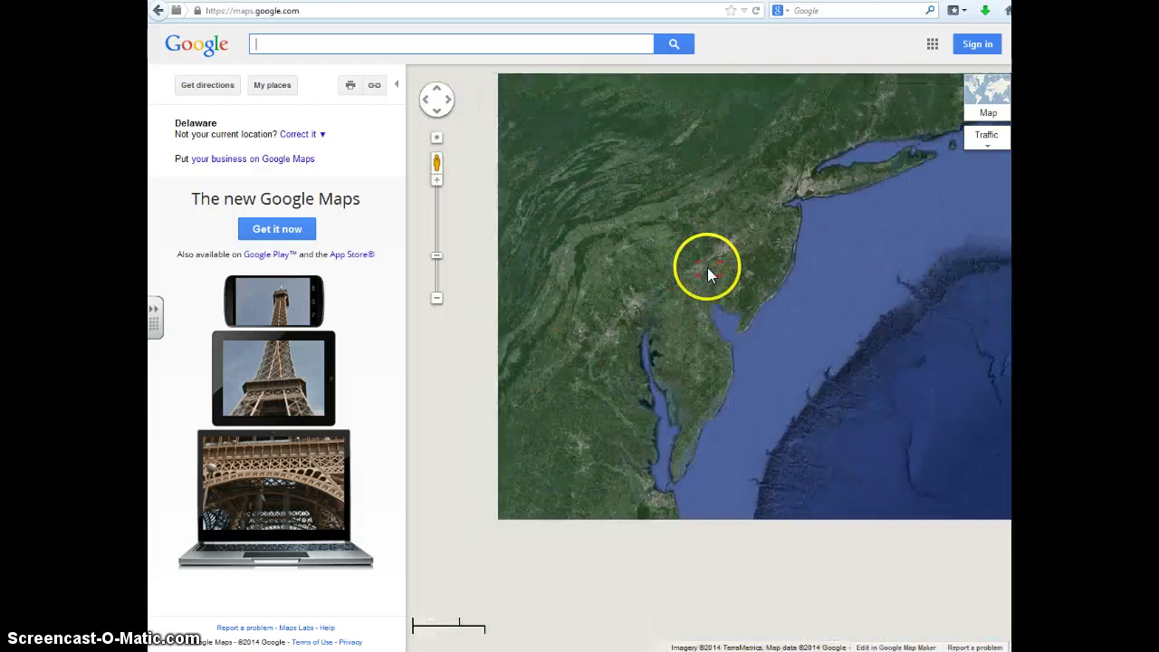
pyautogui.scroll(1, 707, 267)
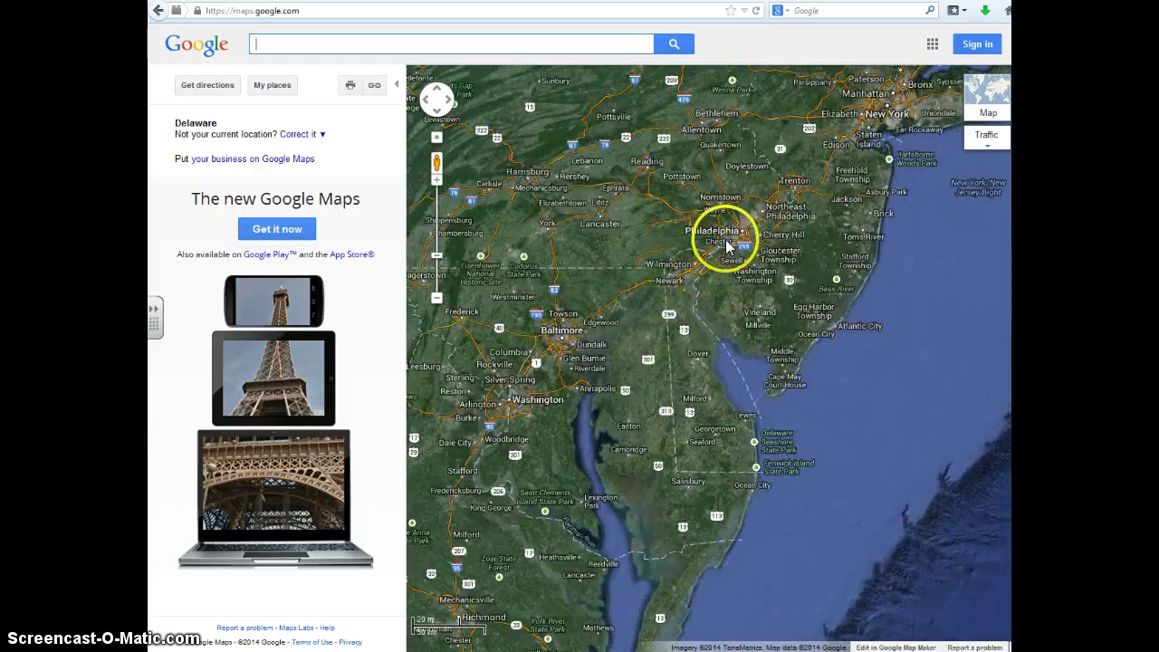
pyautogui.click(991, 98)
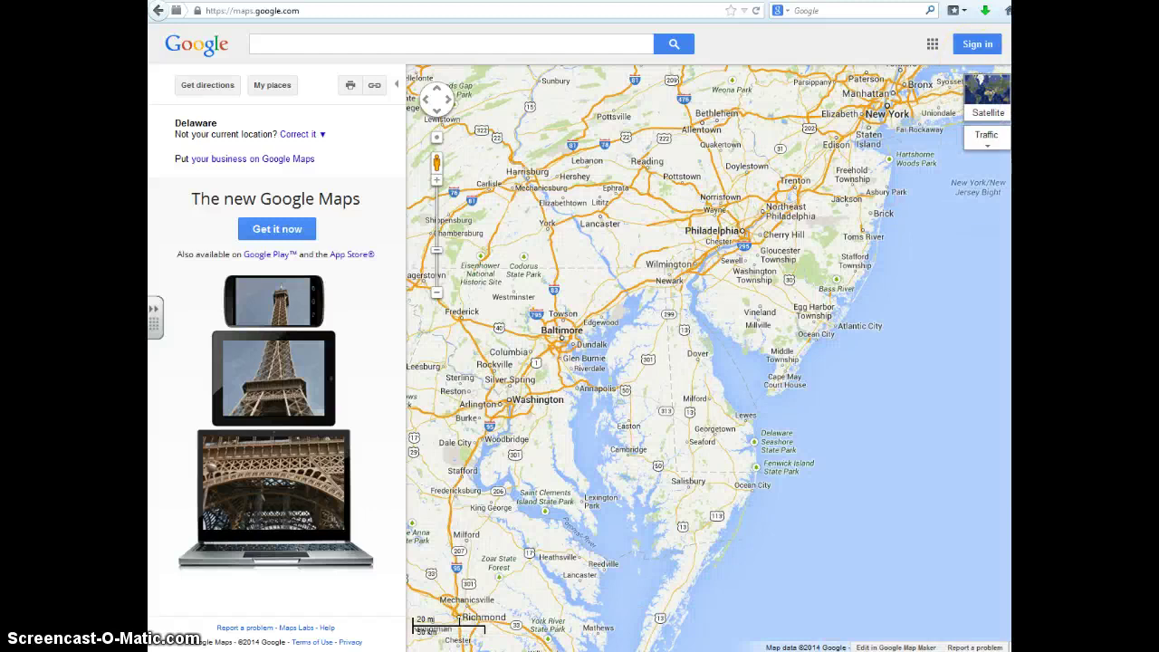
pyautogui.click(990, 100)
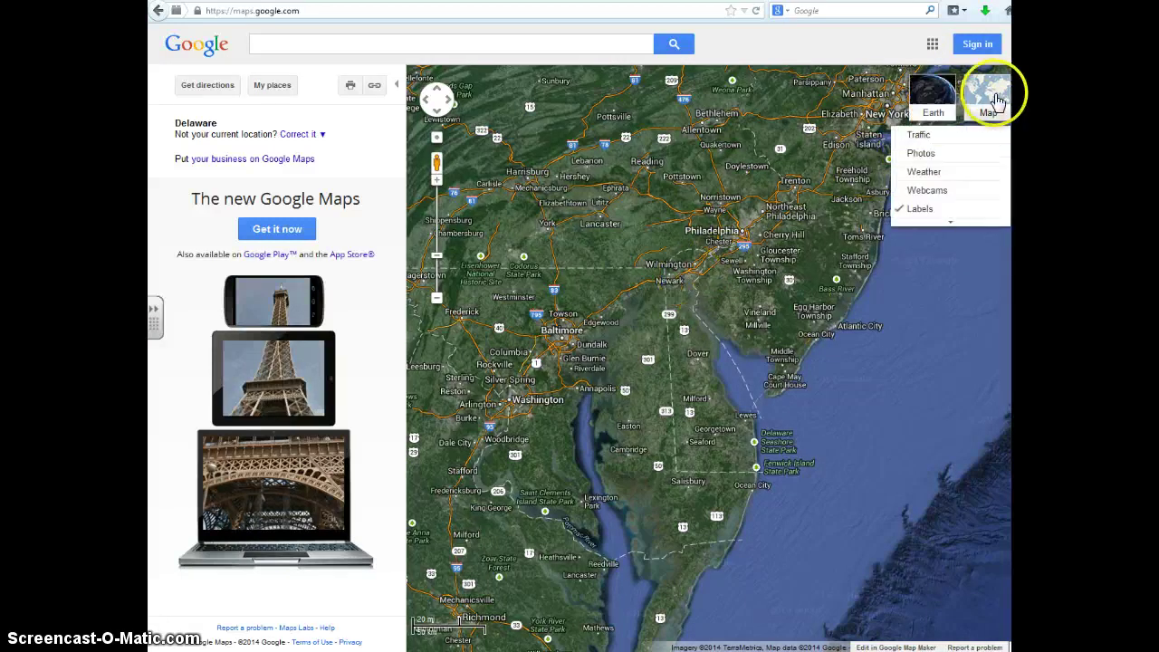
pyautogui.click(988, 100)
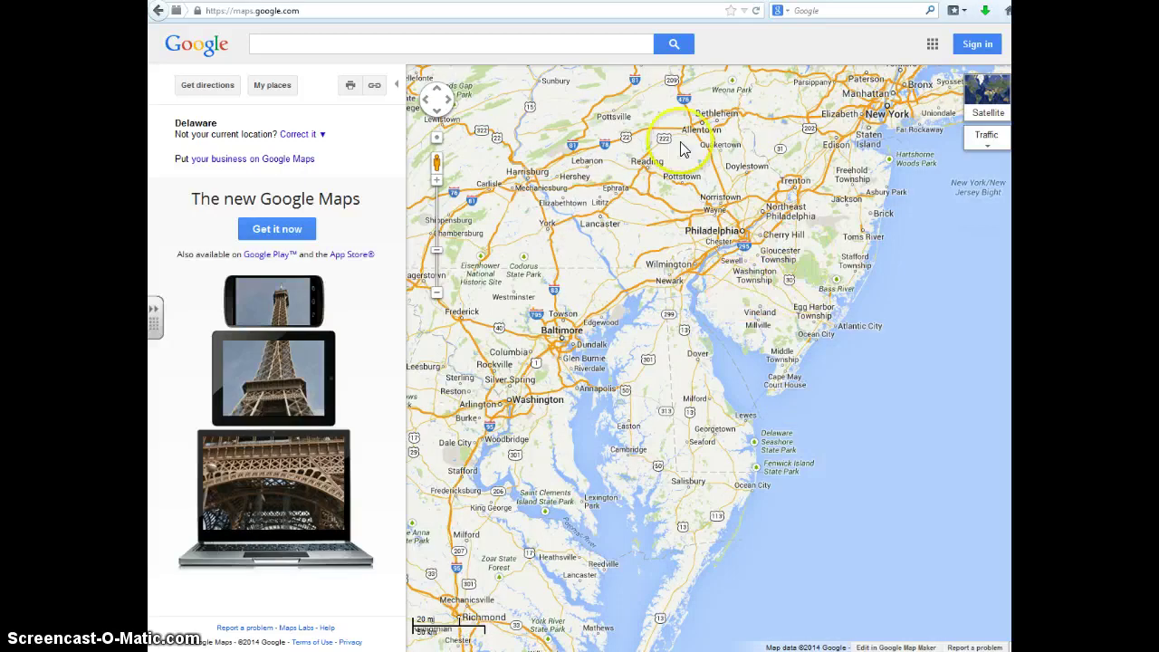
pyautogui.click(353, 47)
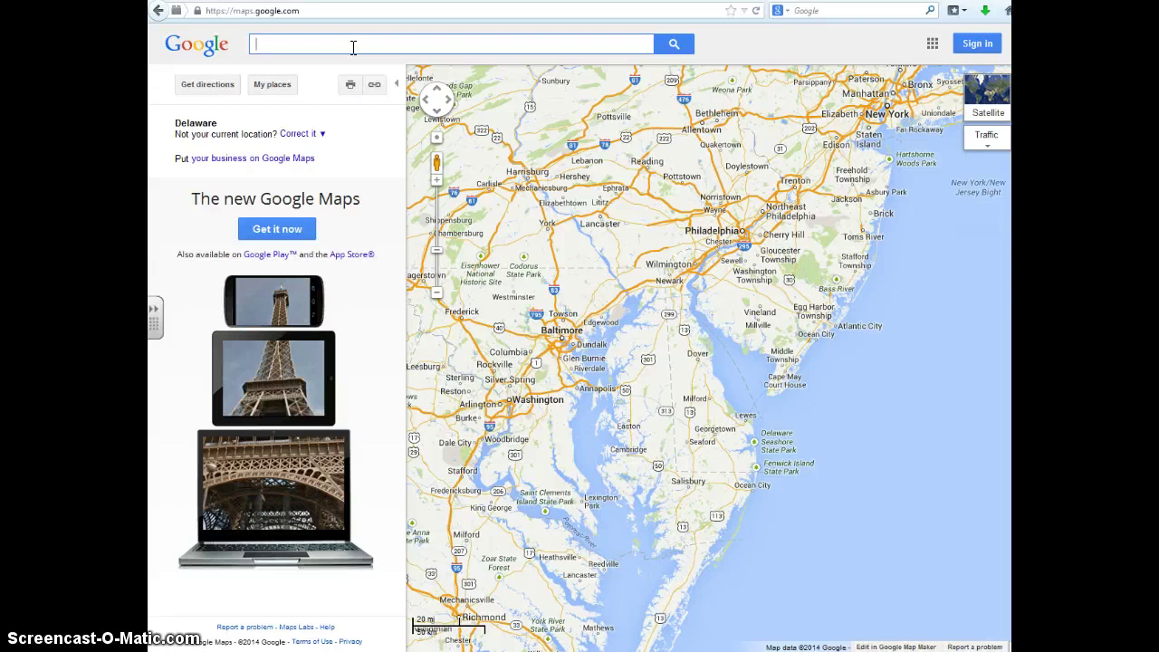
pyautogui.write('41')
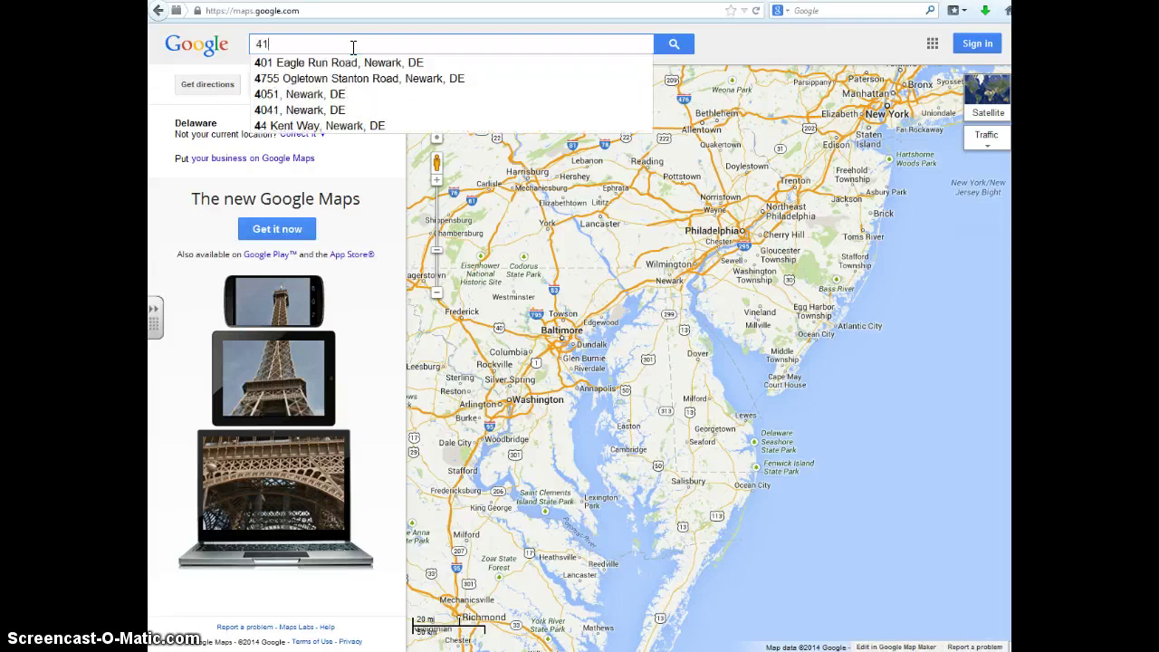
pyautogui.write(' chaucer')
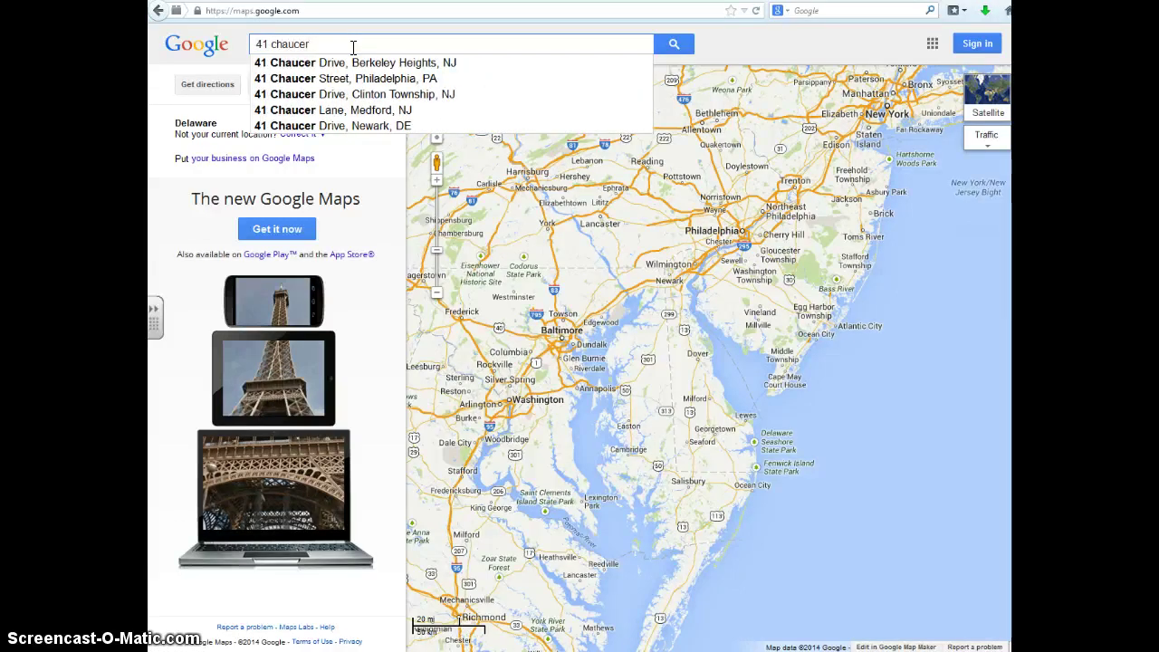
pyautogui.write(' dr, n')
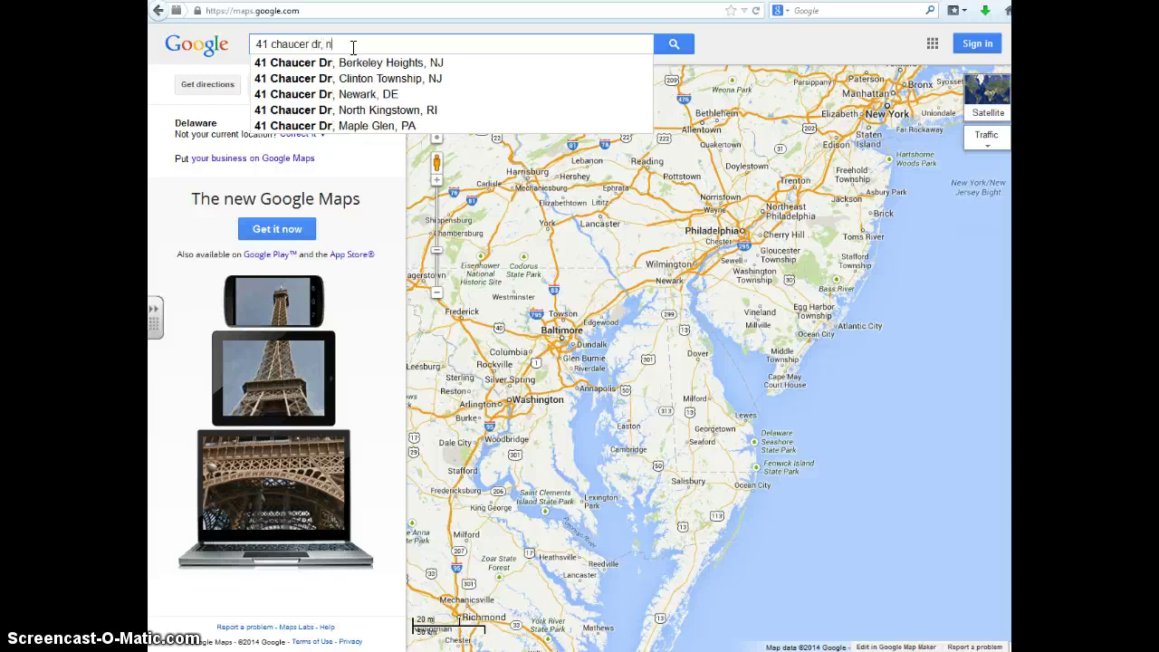
pyautogui.write('ewark, de')
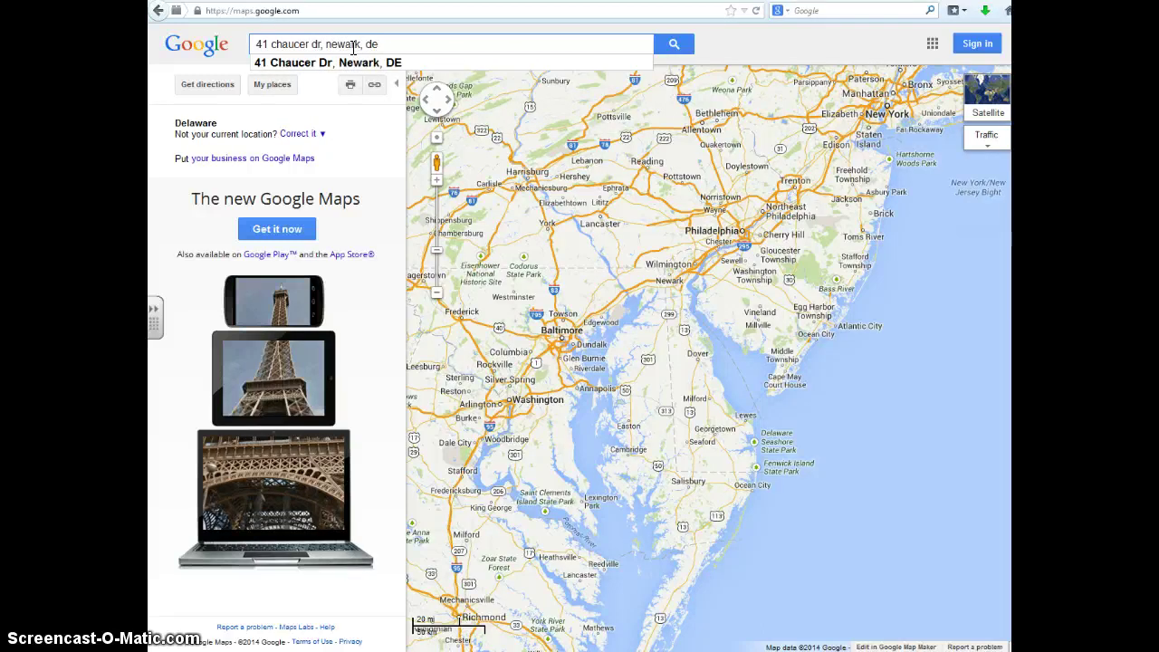
pyautogui.press('Return')
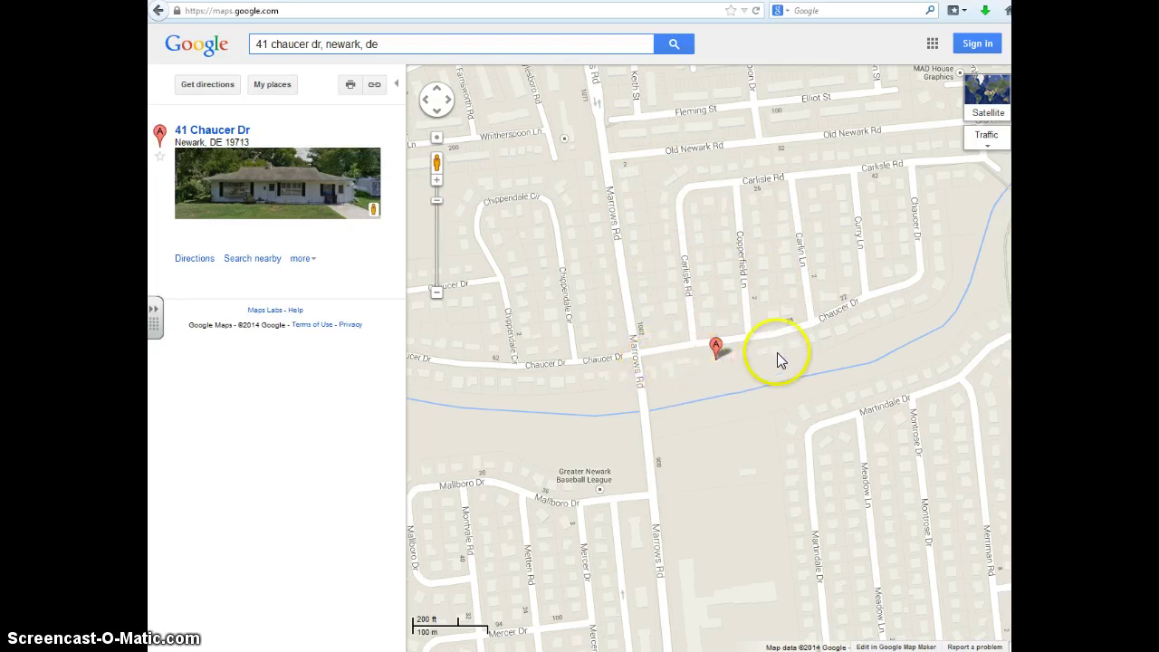
pyautogui.click(996, 86)
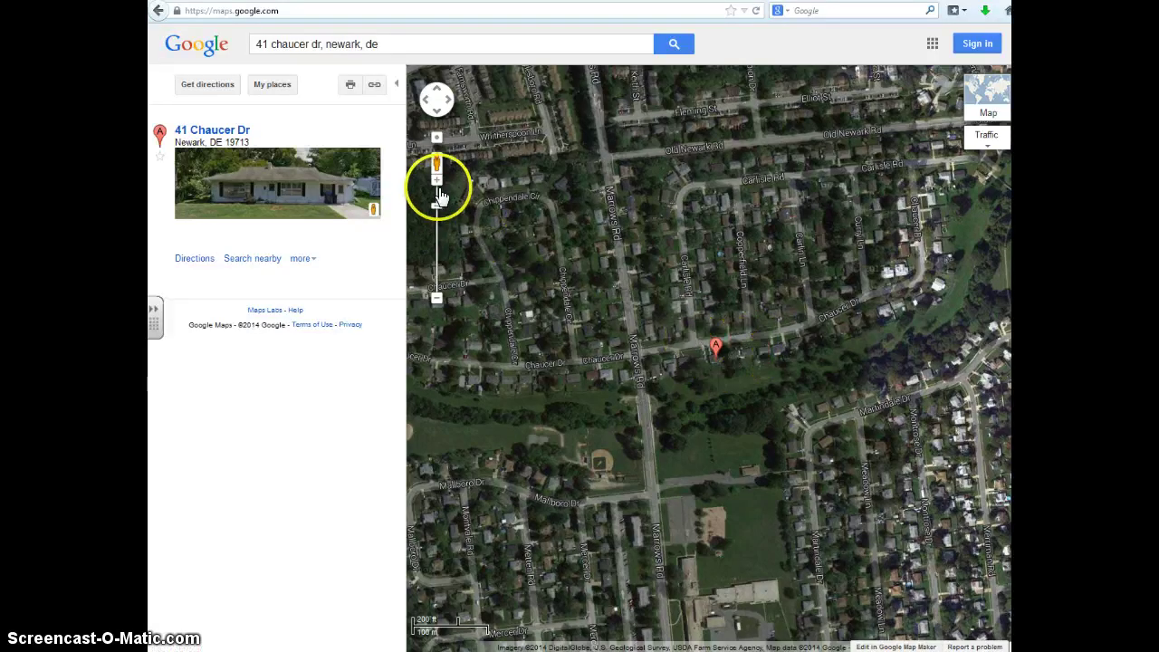
pyautogui.moveTo(438, 187)
pyautogui.mouseDown()
pyautogui.moveTo(440, 300)
pyautogui.moveTo(436, 205)
pyautogui.mouseUp()
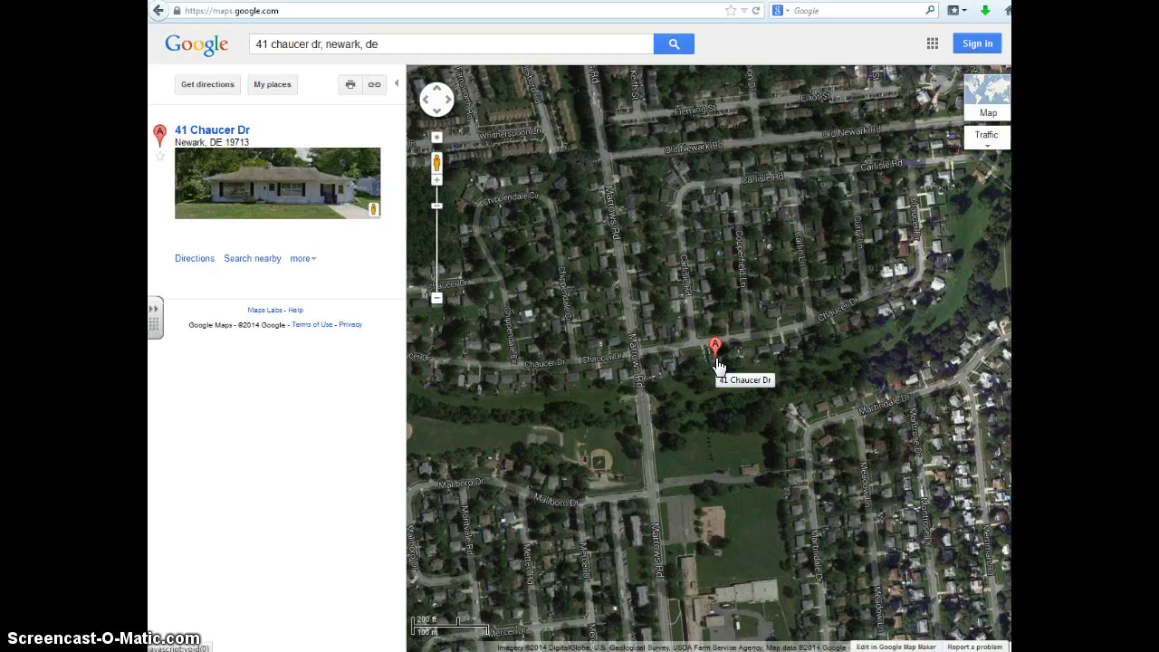
pyautogui.scroll(1, 717, 364)
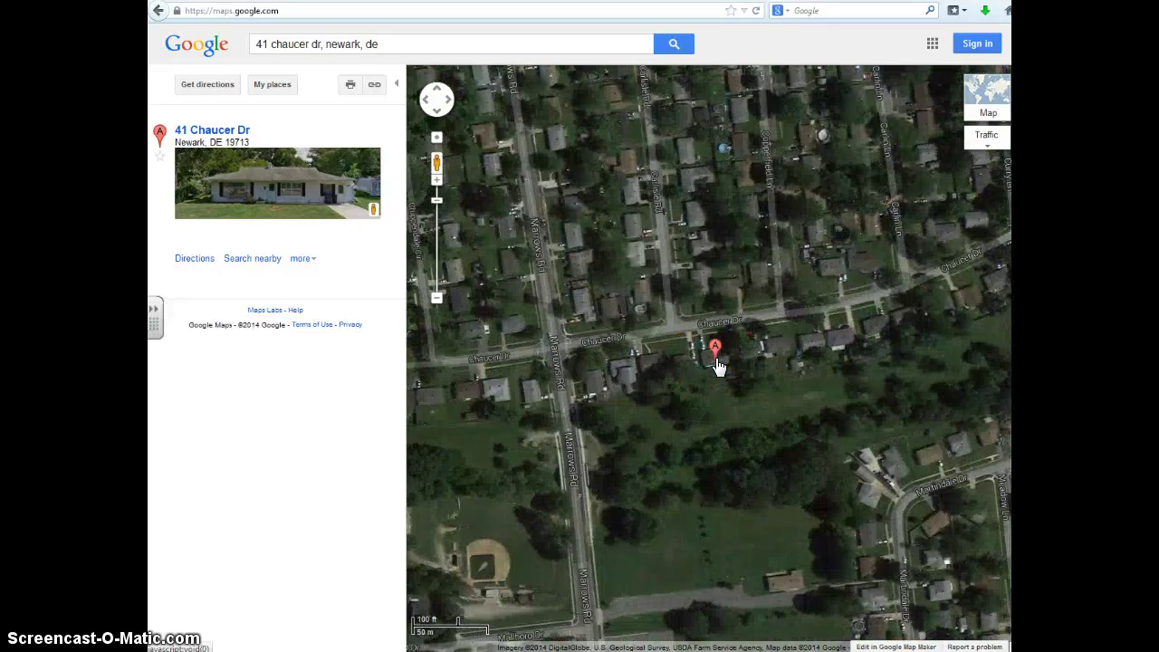
pyautogui.scroll(2, 716, 362)
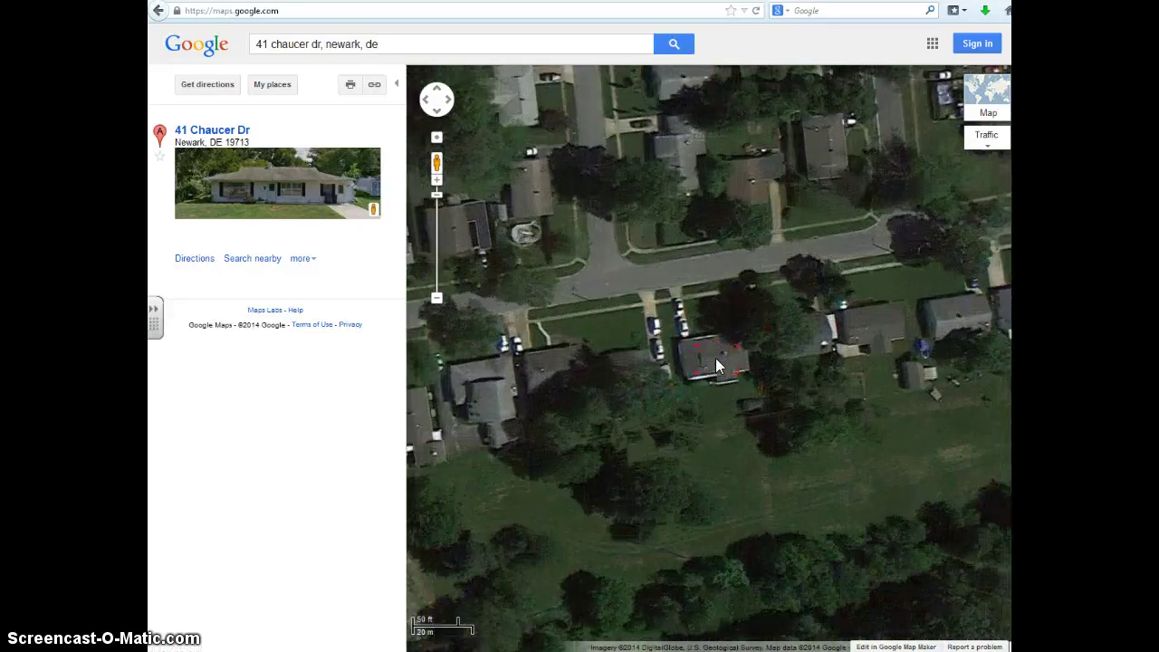
pyautogui.scroll(-1, 715, 358)
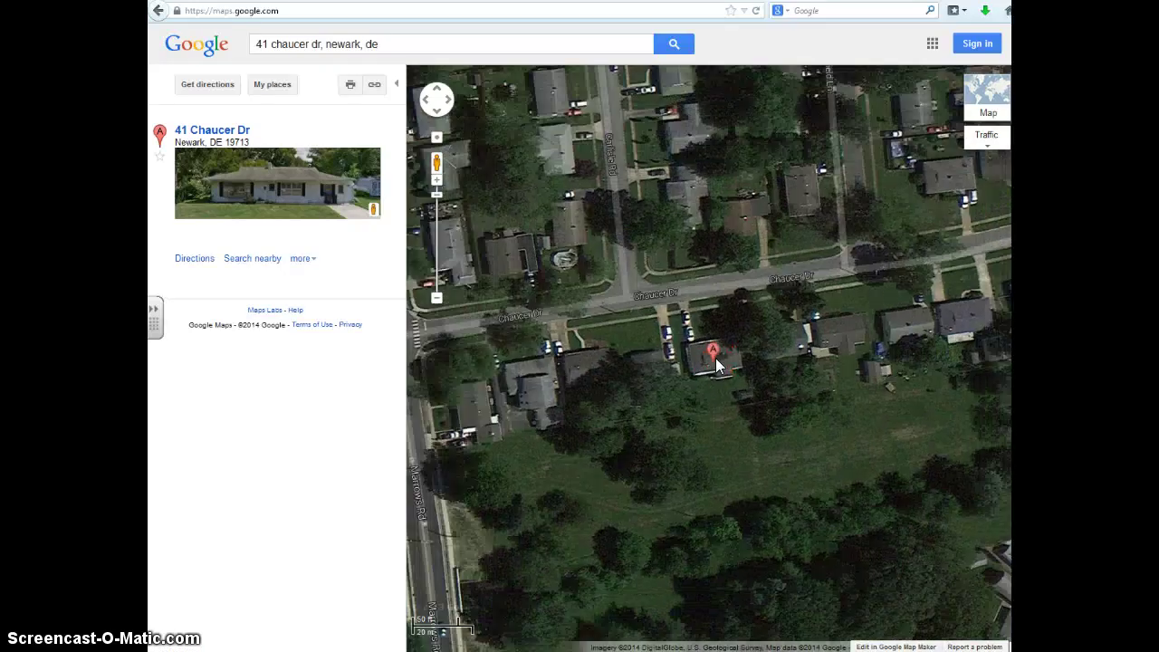
pyautogui.scroll(1, 715, 358)
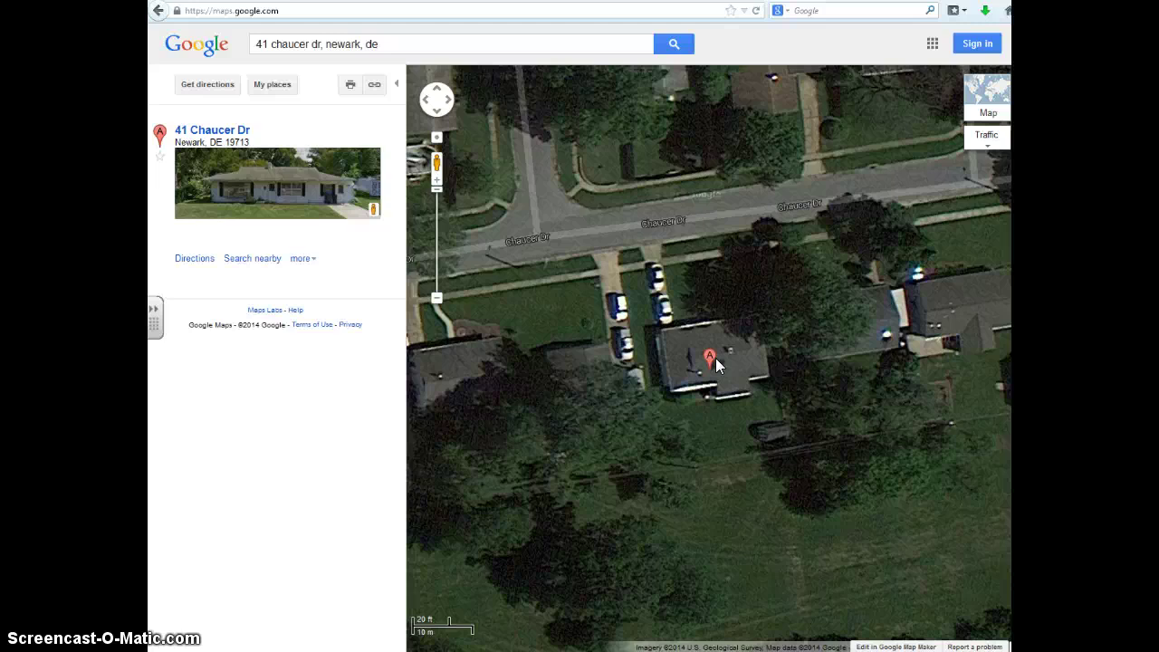
pyautogui.scroll(1, 715, 358)
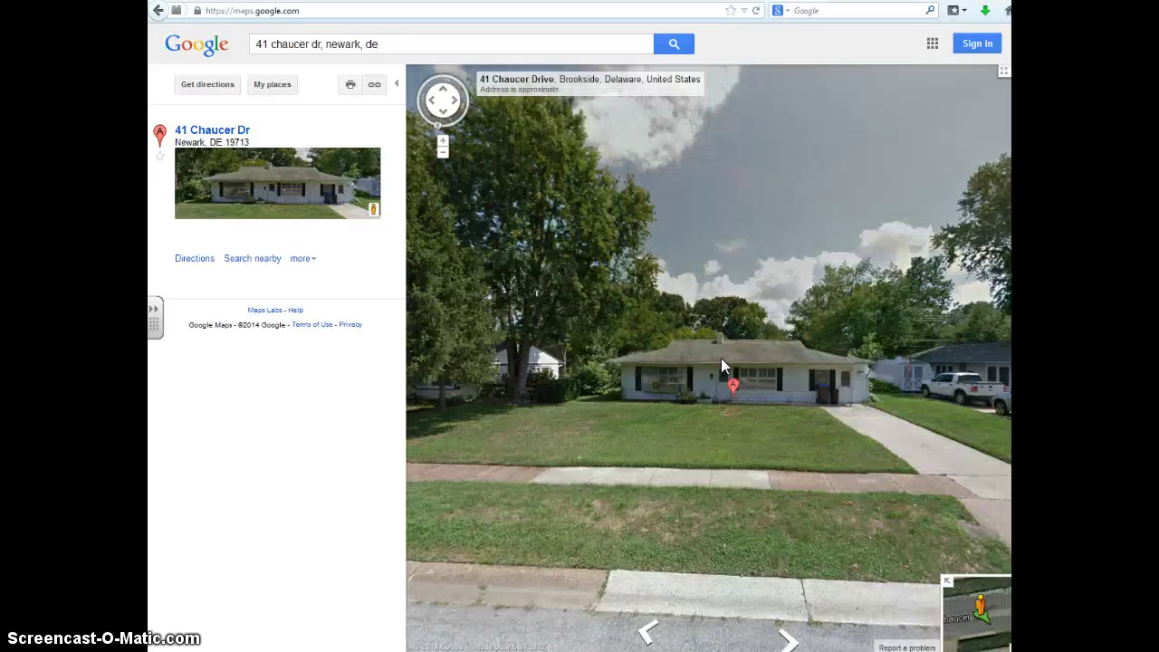
# Step: Enter Street View at the marker, move along Chaucer Drive and turn to face the house
pyautogui.click(761, 382)
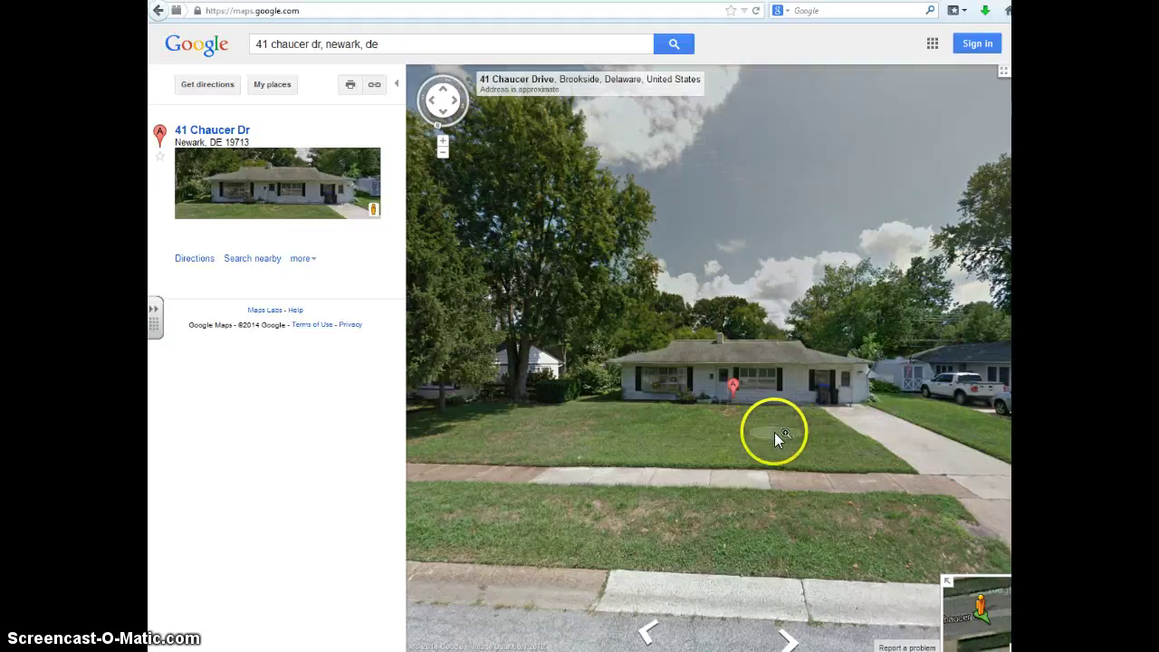
pyautogui.moveTo(667, 440); pyautogui.dragTo(944, 450)
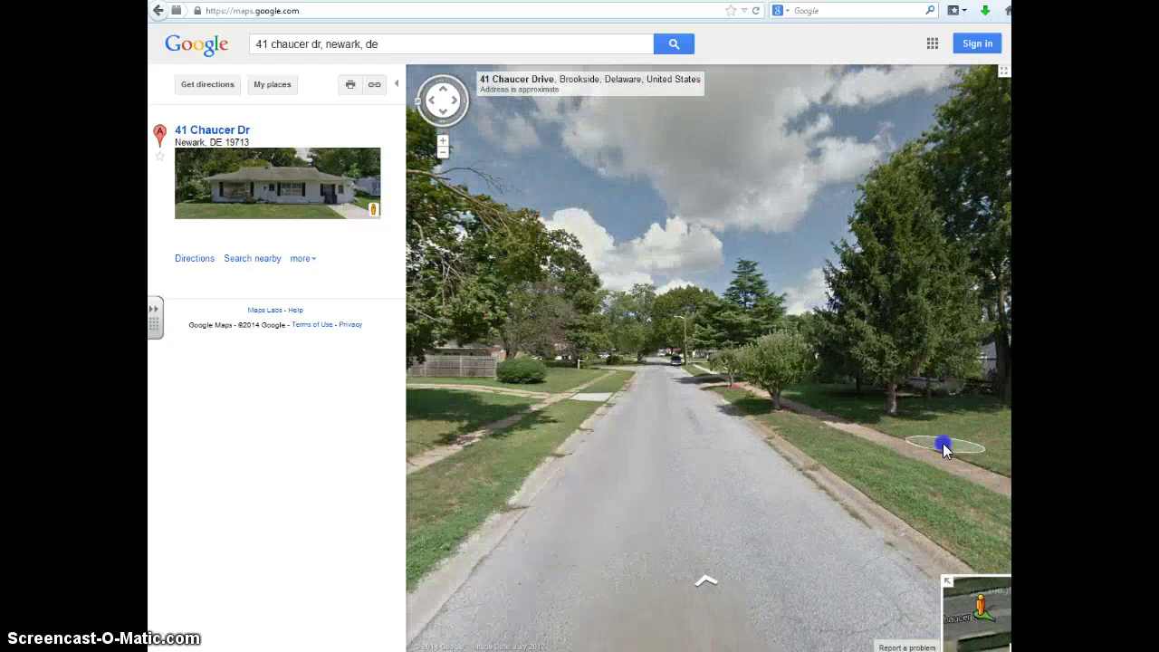
pyautogui.click(712, 381)
pyautogui.moveTo(784, 368); pyautogui.dragTo(503, 355)
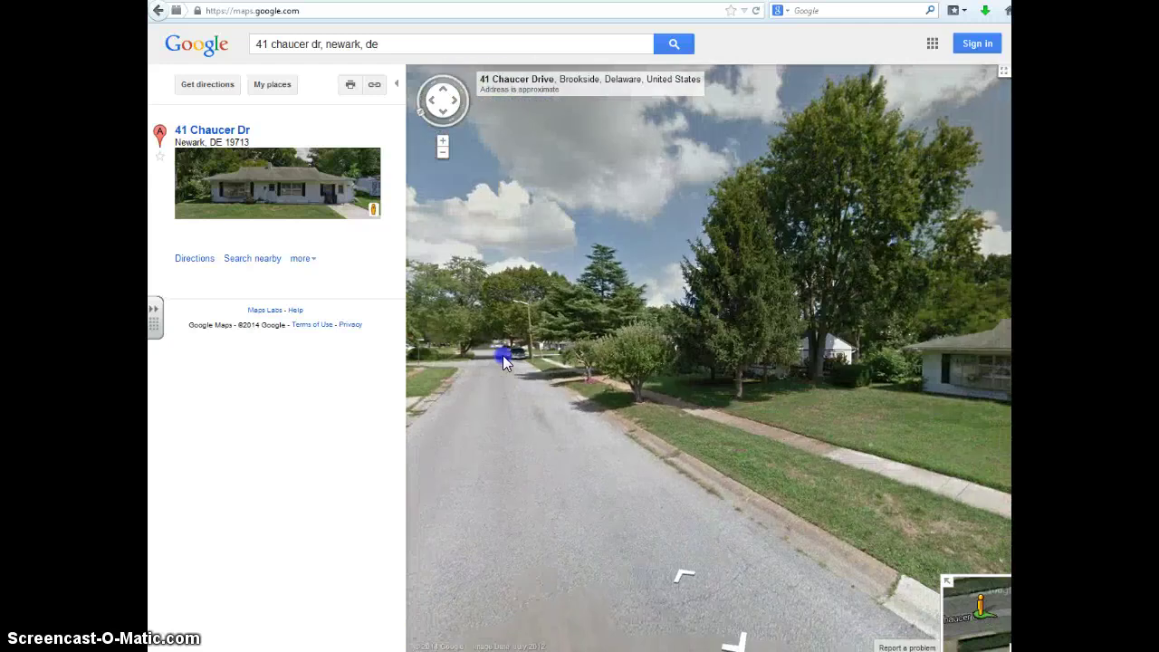
pyautogui.moveTo(732, 401); pyautogui.dragTo(520, 389)
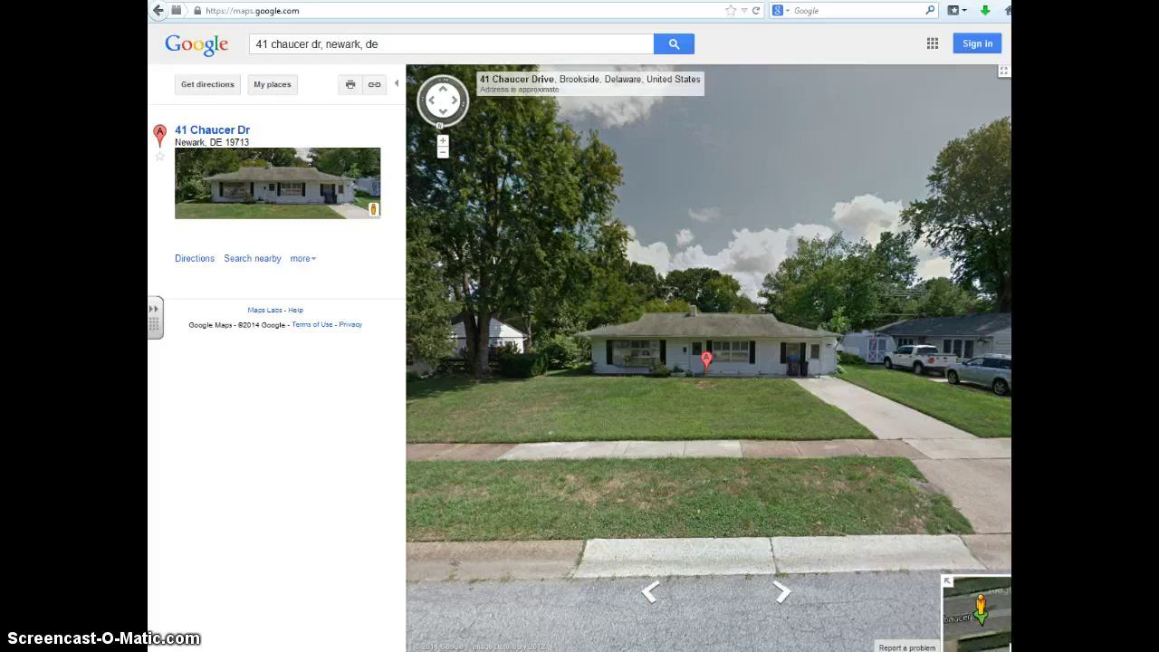
# Step: Expand the mini-map and exit Street View back to the overhead satellite map
pyautogui.click(945, 587)
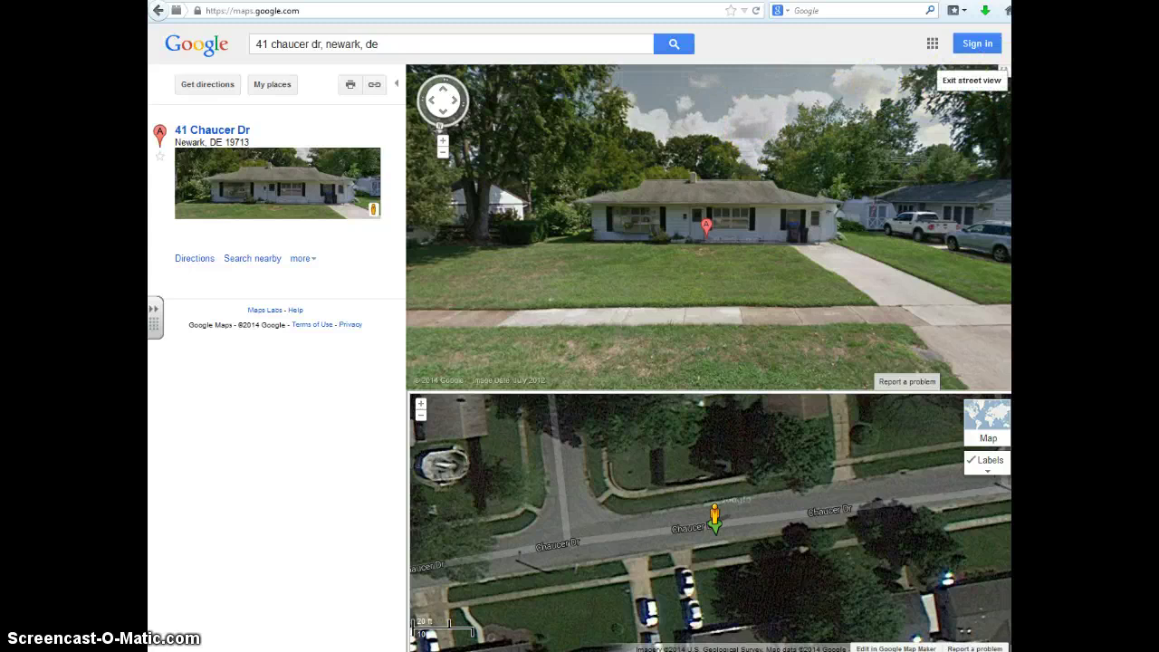
pyautogui.click(1003, 70)
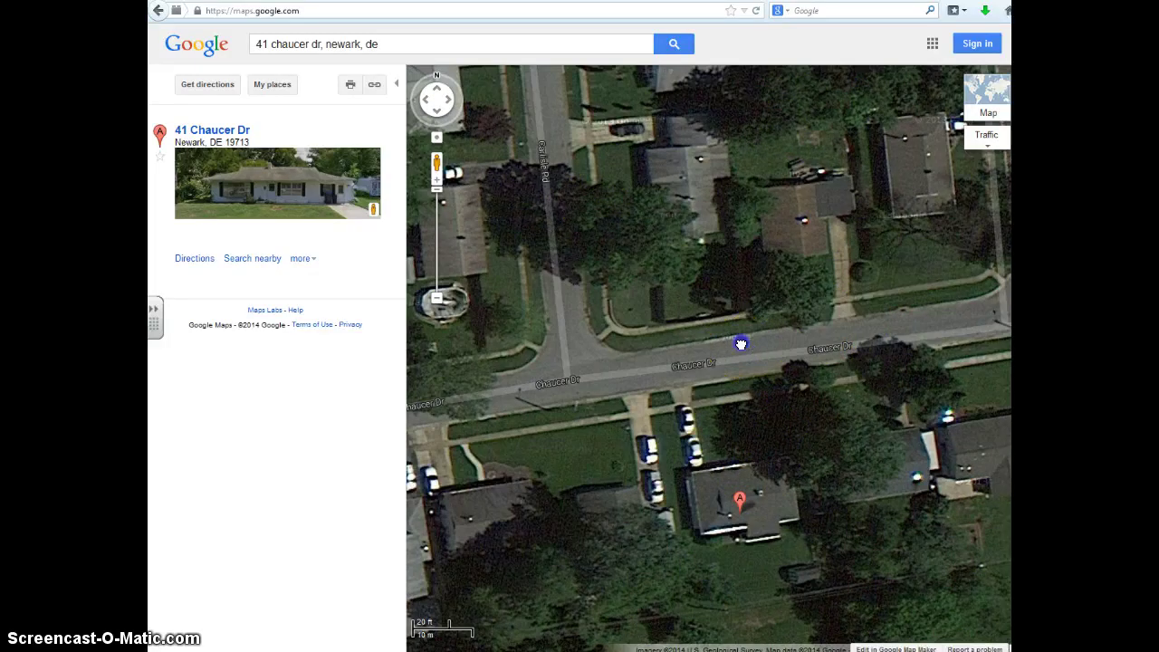
# Step: Pan the satellite map until the A-marked house, driveway and front lawn sit near centre
pyautogui.moveTo(741, 344); pyautogui.dragTo(747, 391)
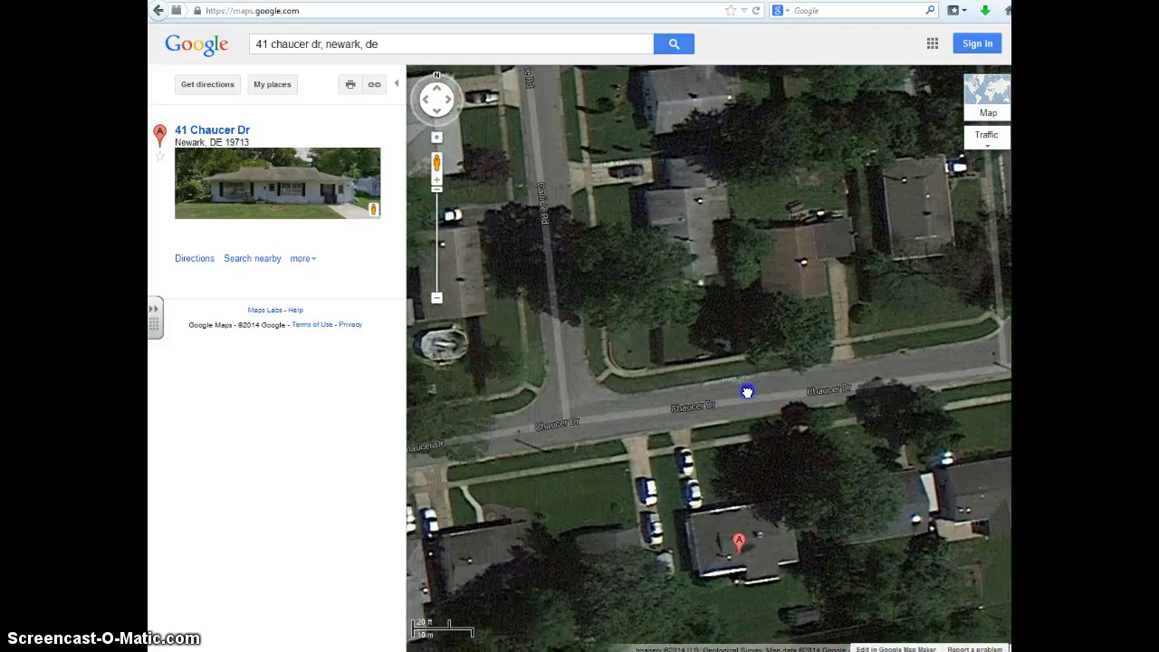
pyautogui.moveTo(672, 314); pyautogui.dragTo(913, 208)
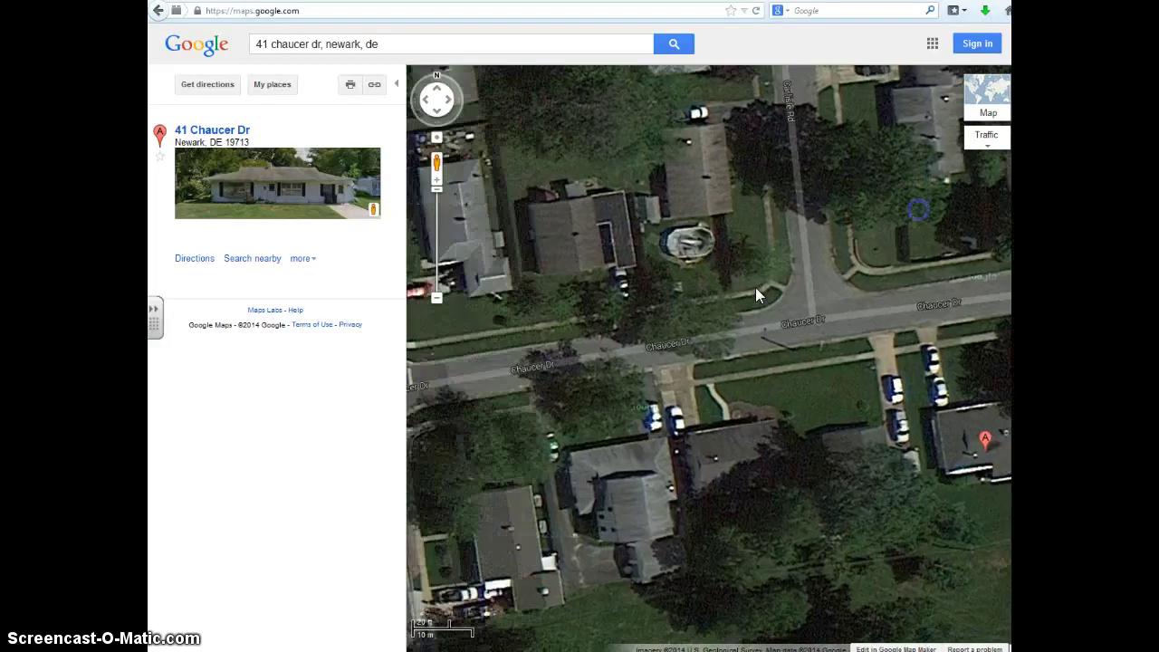
pyautogui.moveTo(758, 292); pyautogui.dragTo(960, 181)
pyautogui.moveTo(829, 274); pyautogui.dragTo(688, 379)
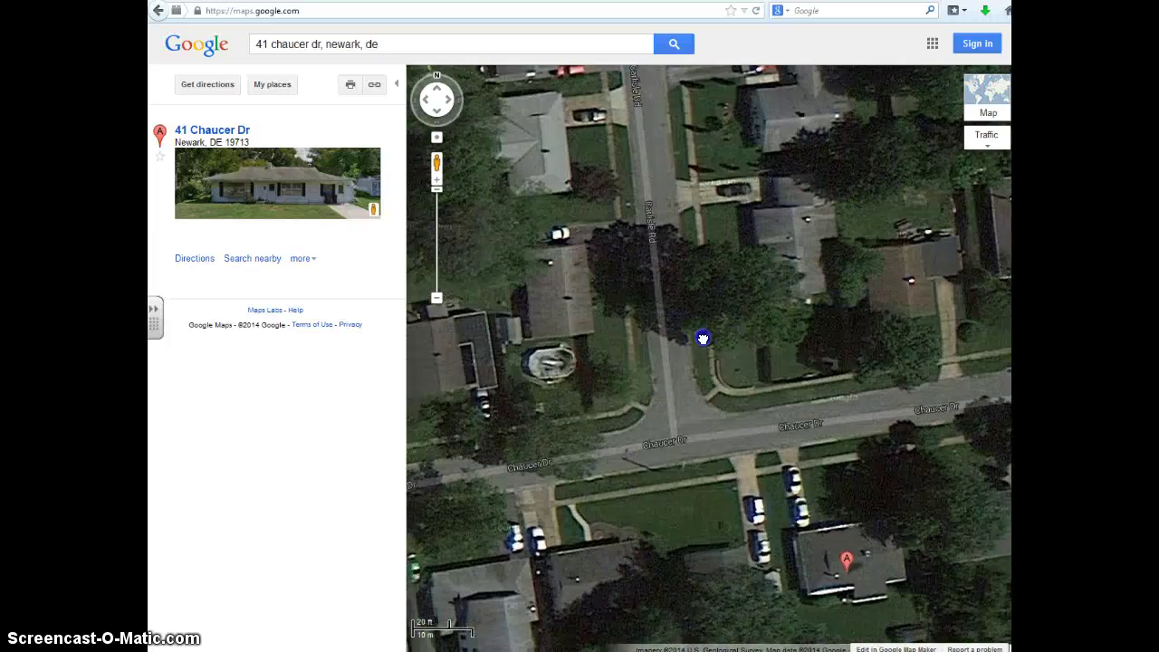
pyautogui.click(448, 101)
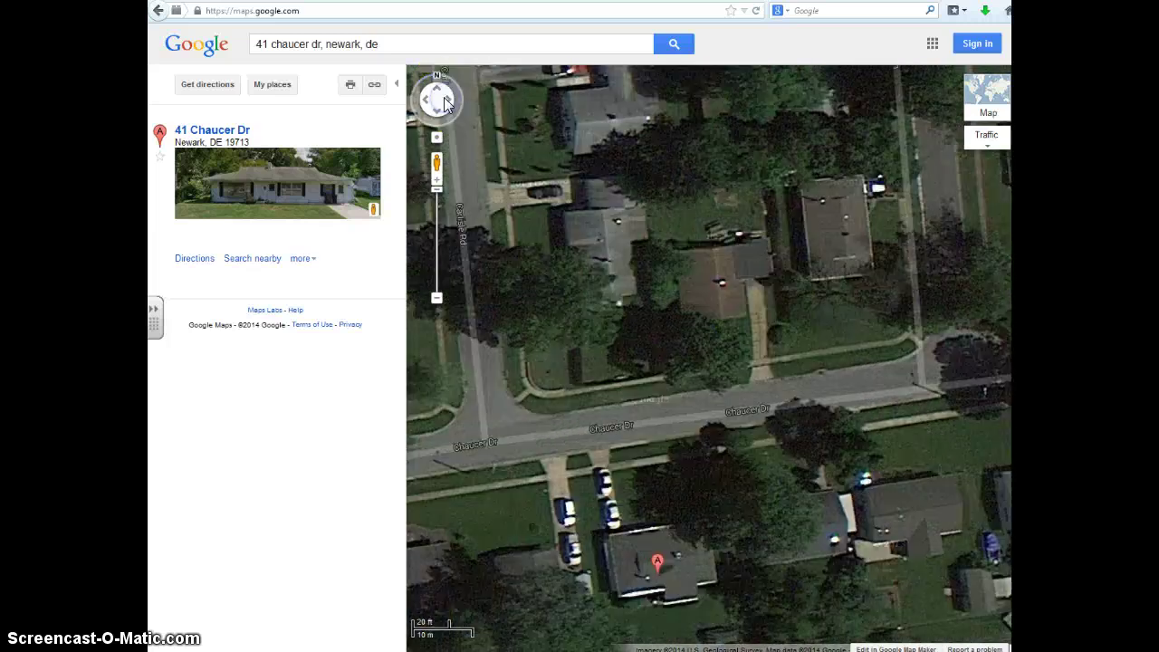
pyautogui.click(437, 99)
pyautogui.click(646, 340)
pyautogui.moveTo(644, 342); pyautogui.dragTo(611, 233)
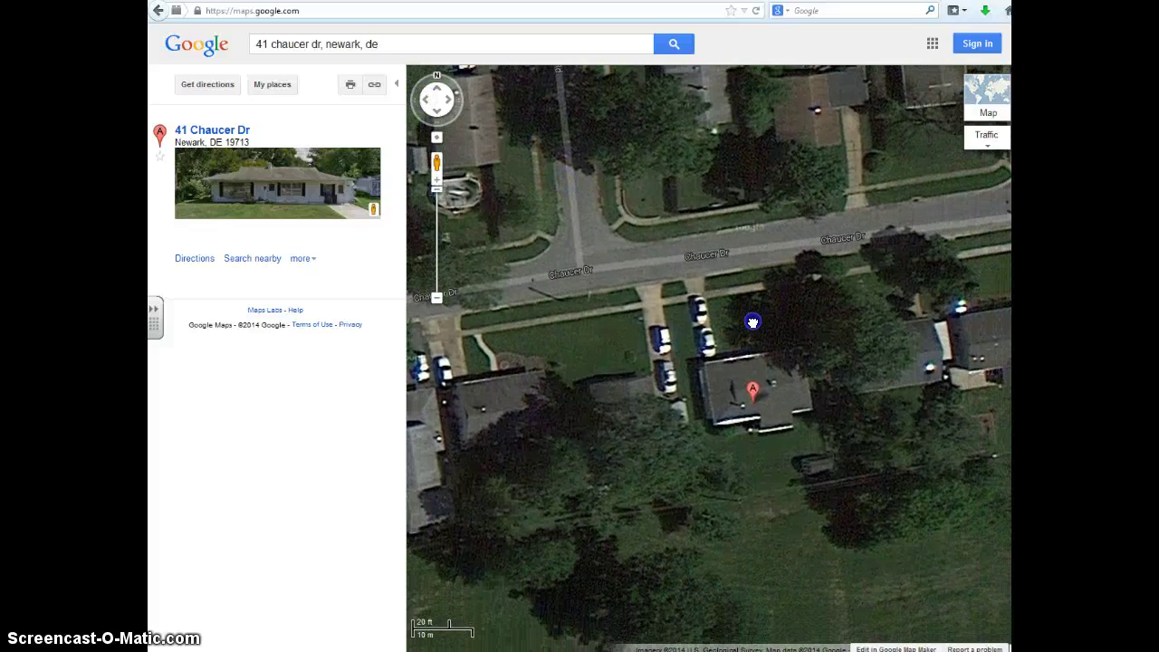
pyautogui.click(678, 250)
pyautogui.click(744, 398)
# Step: Enable the Distance Measurement Tool in Maps Labs and save the change
pyautogui.click(265, 311)
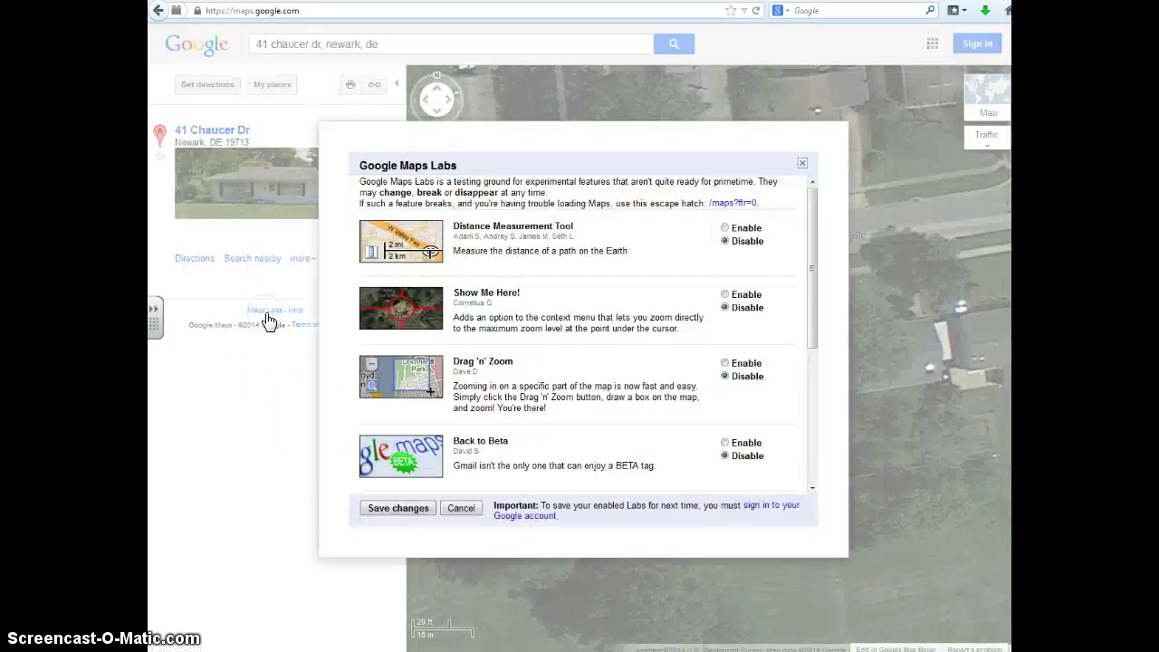
pyautogui.click(731, 228)
pyautogui.click(391, 509)
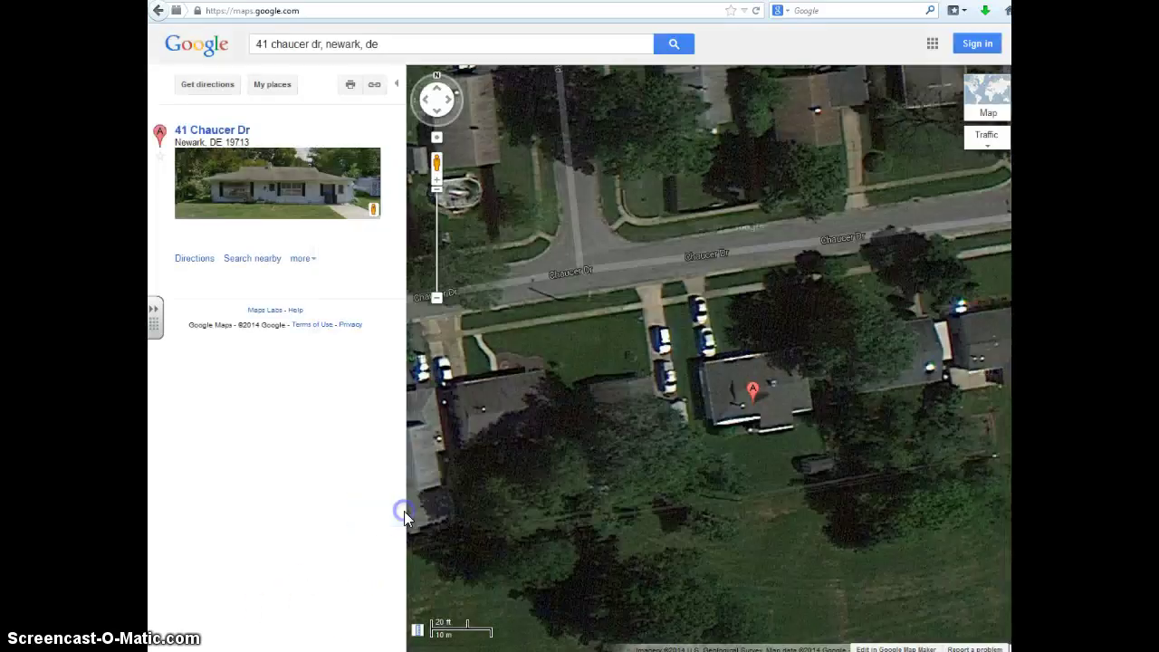
# Step: Nudge the map left and bring up the distance measuring panel via the ruler icon
pyautogui.click(417, 629)
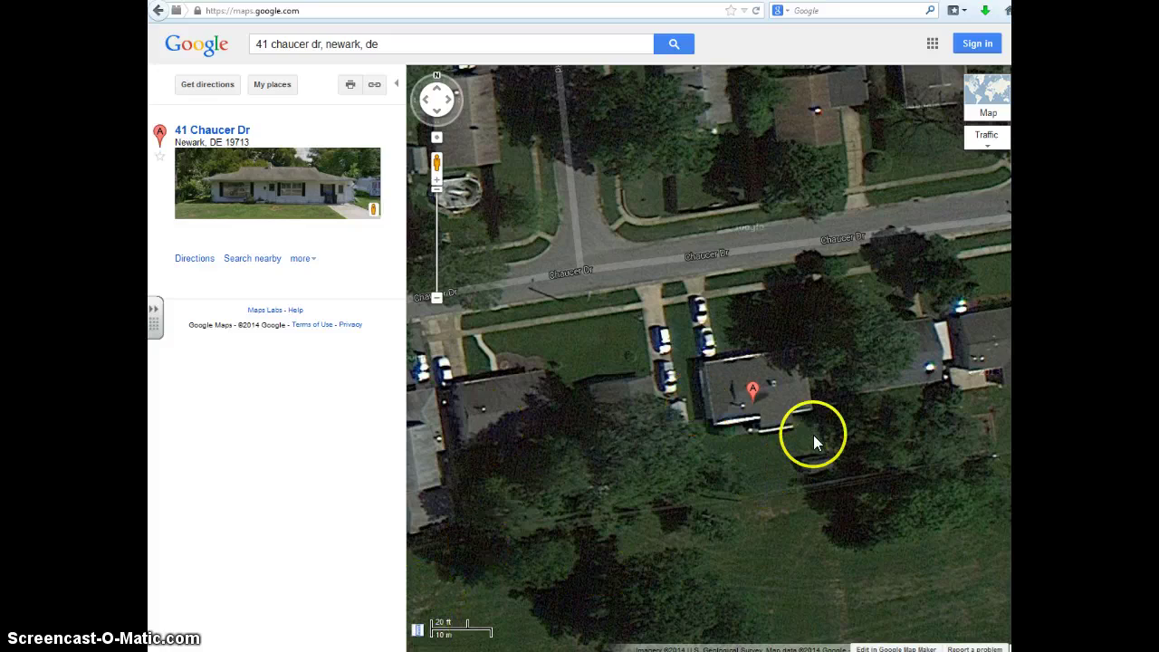
pyautogui.moveTo(812, 435); pyautogui.dragTo(729, 409)
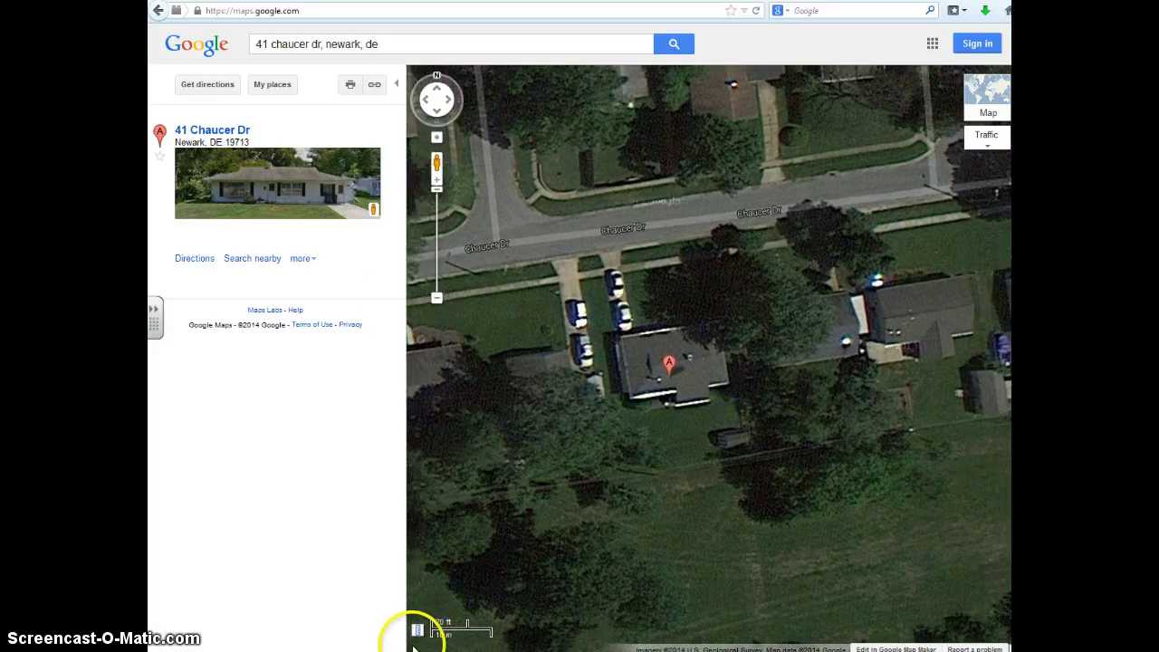
pyautogui.click(417, 631)
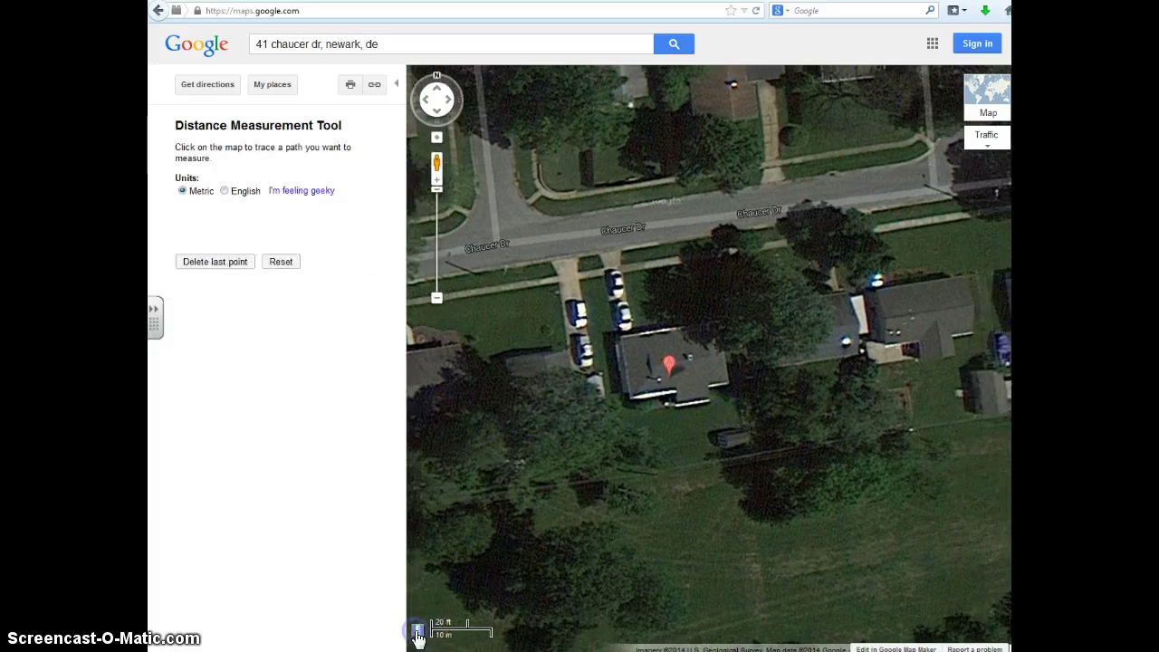
# Step: Measure the house's front edge in English units, adjusting the points to read 55.7823 ft
pyautogui.click(225, 193)
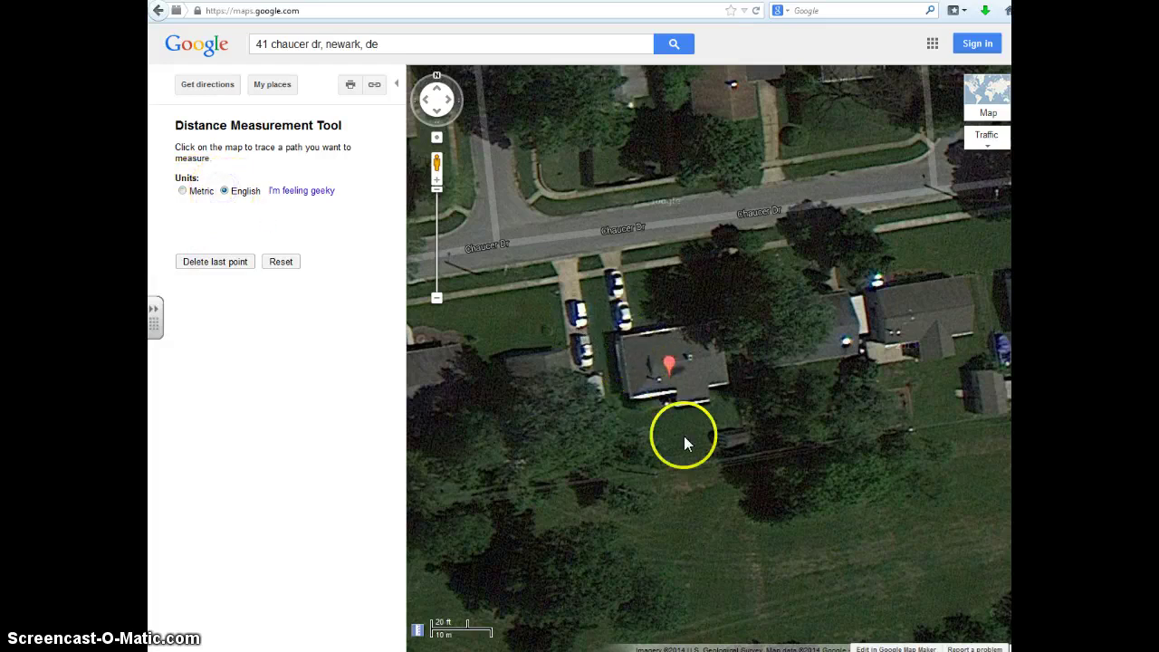
pyautogui.click(624, 346)
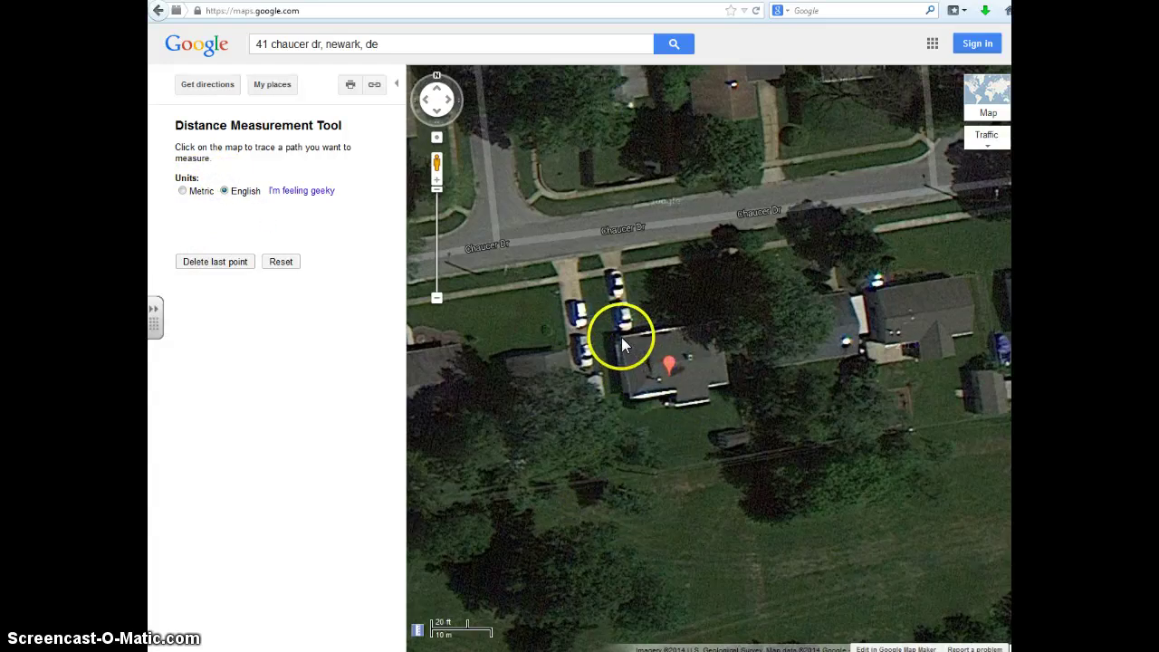
pyautogui.click(632, 404)
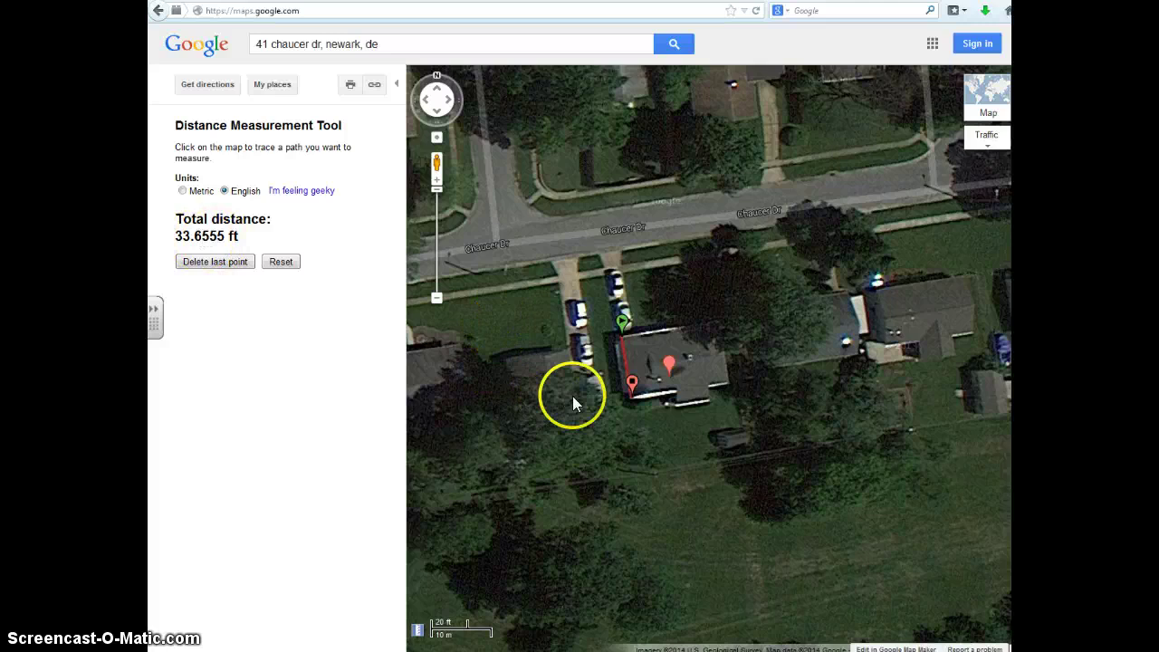
pyautogui.click(624, 324)
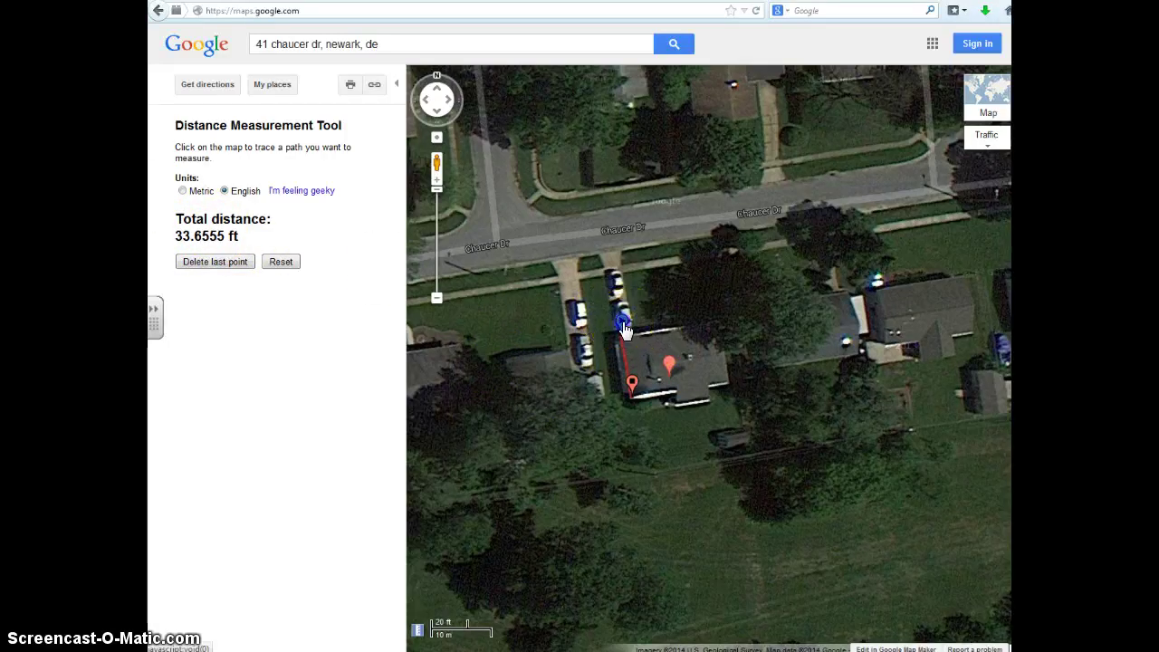
pyautogui.moveTo(624, 324); pyautogui.dragTo(719, 377)
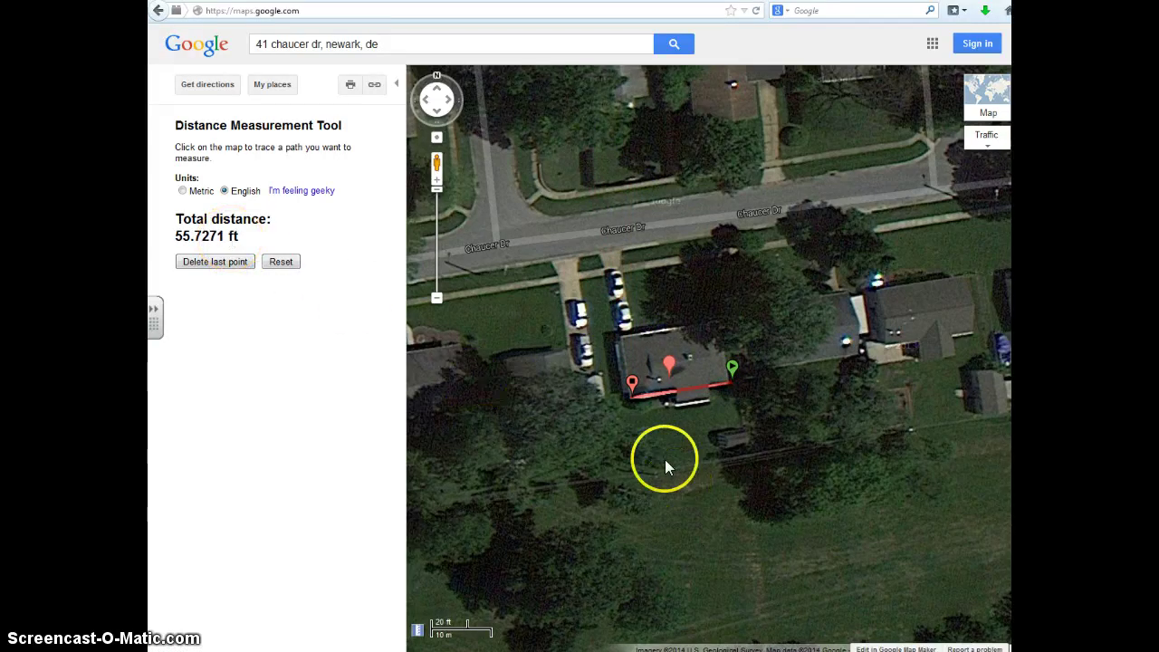
pyautogui.moveTo(634, 392)
pyautogui.mouseDown()
pyautogui.moveTo(684, 325)
pyautogui.moveTo(721, 313)
pyautogui.mouseUp()
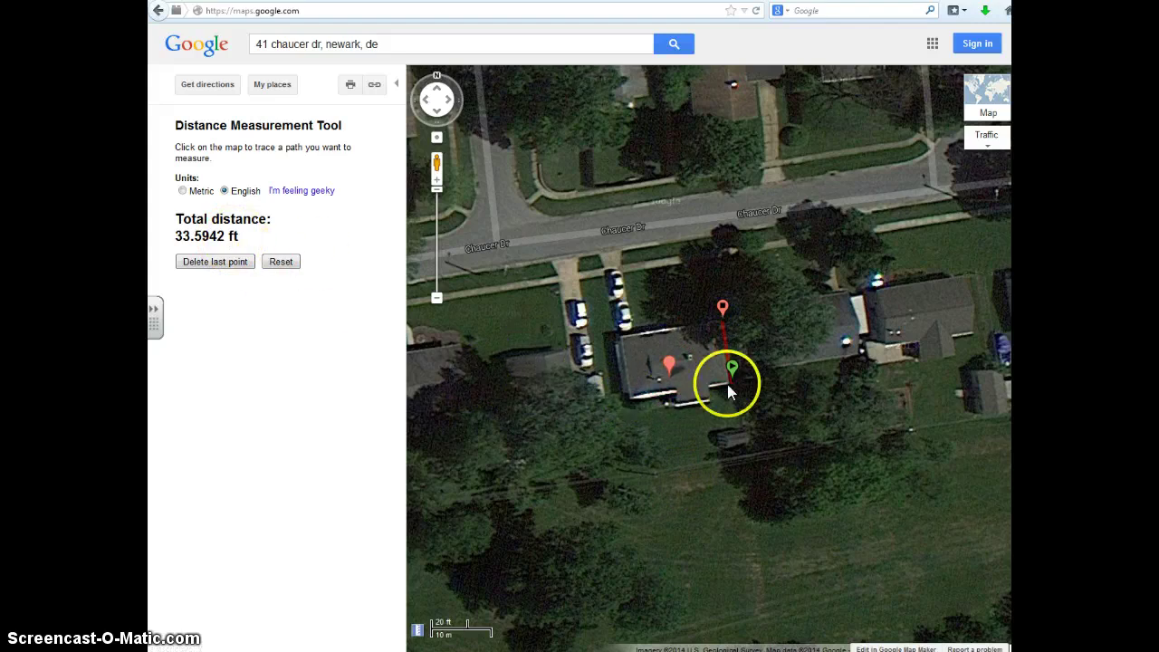
pyautogui.moveTo(733, 368)
pyautogui.mouseDown()
pyautogui.moveTo(624, 349)
pyautogui.moveTo(625, 330)
pyautogui.mouseUp()
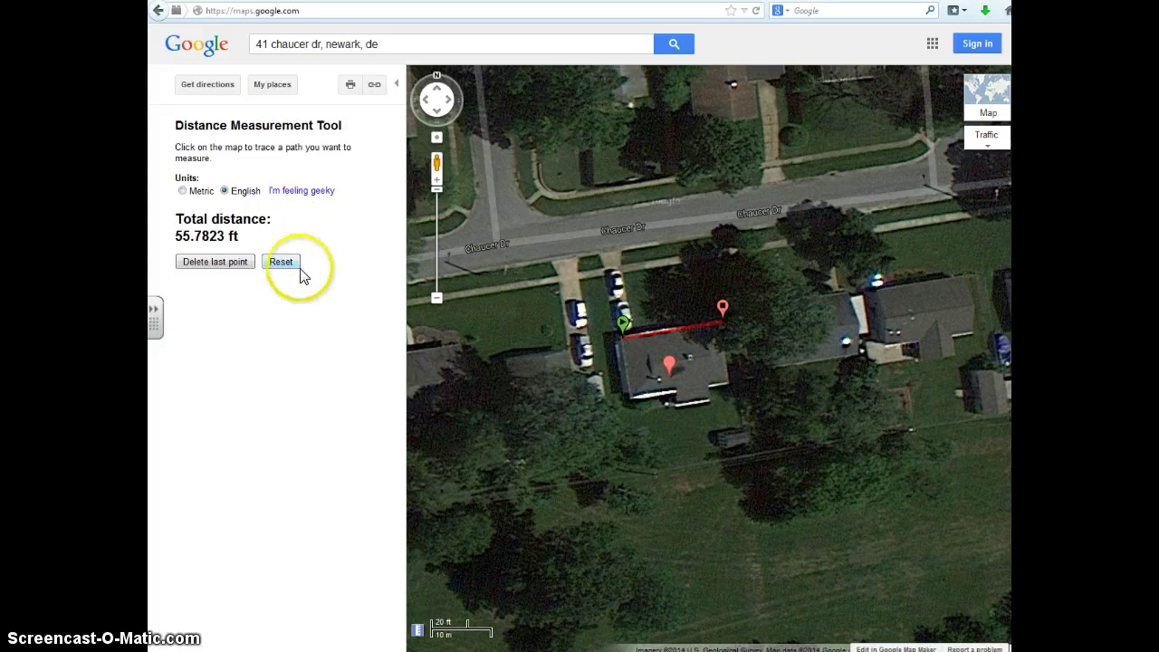
# Step: Delete the last point, reset, try a new line toward the road, then reset again
pyautogui.click(214, 271)
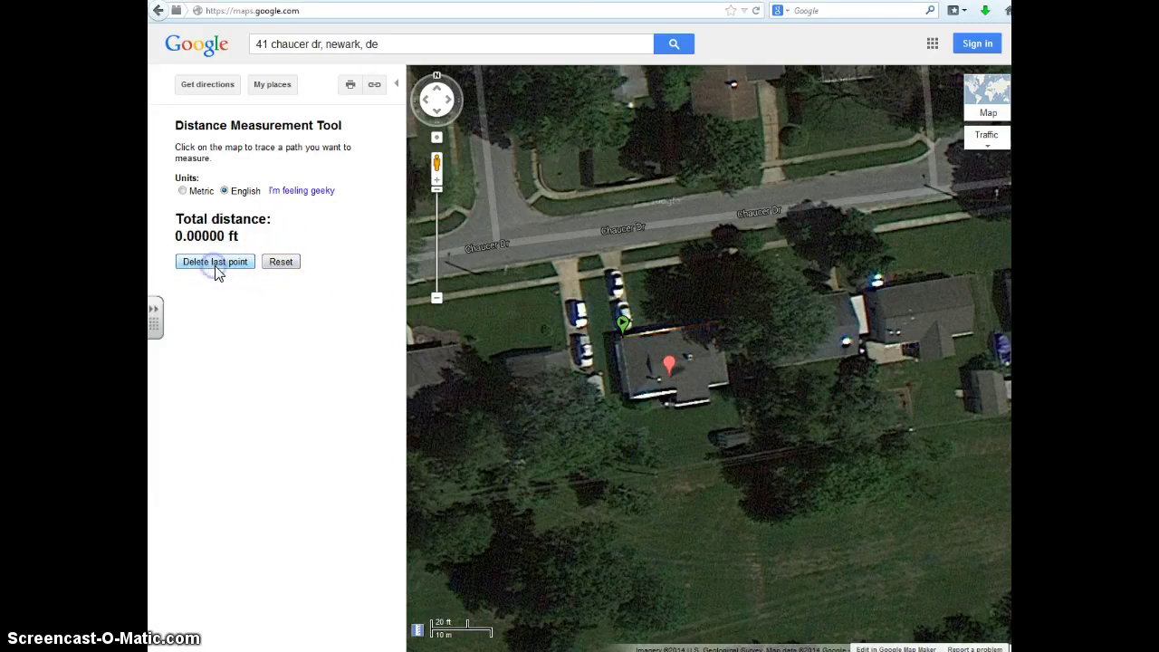
pyautogui.click(279, 265)
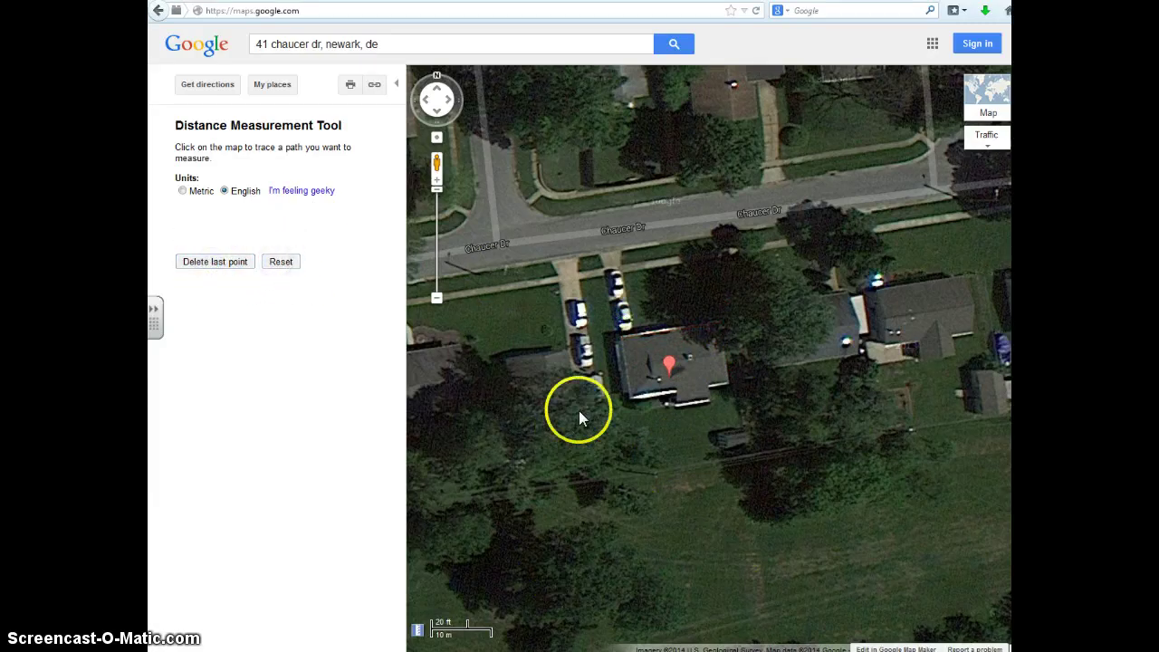
pyautogui.click(620, 344)
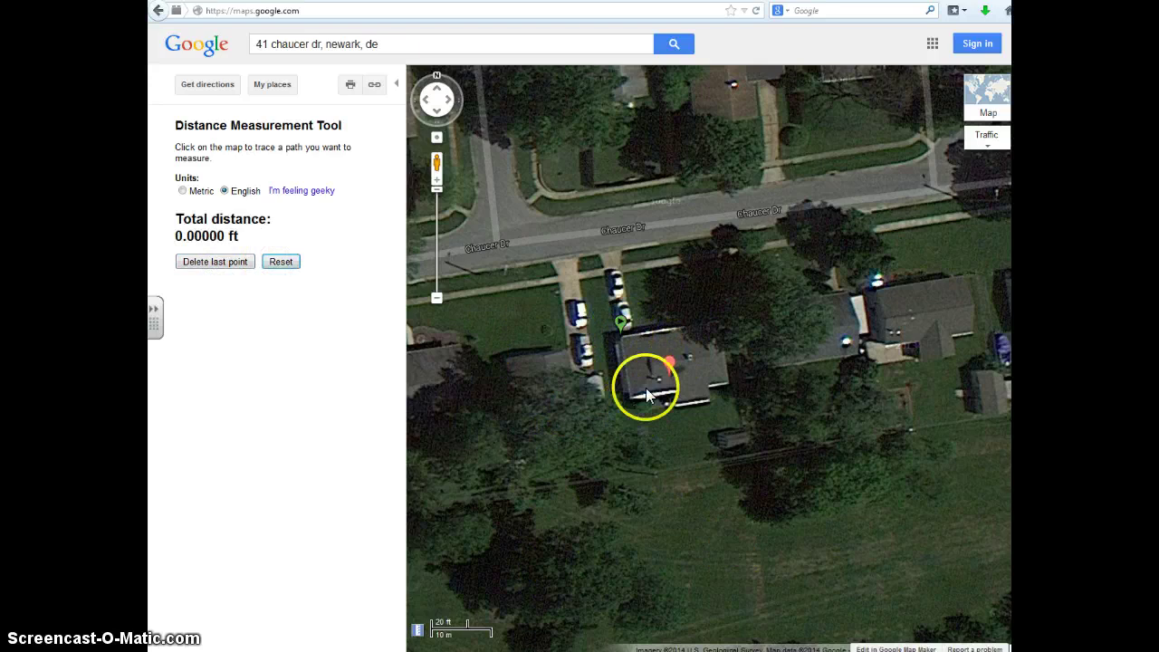
pyautogui.click(605, 261)
pyautogui.click(293, 262)
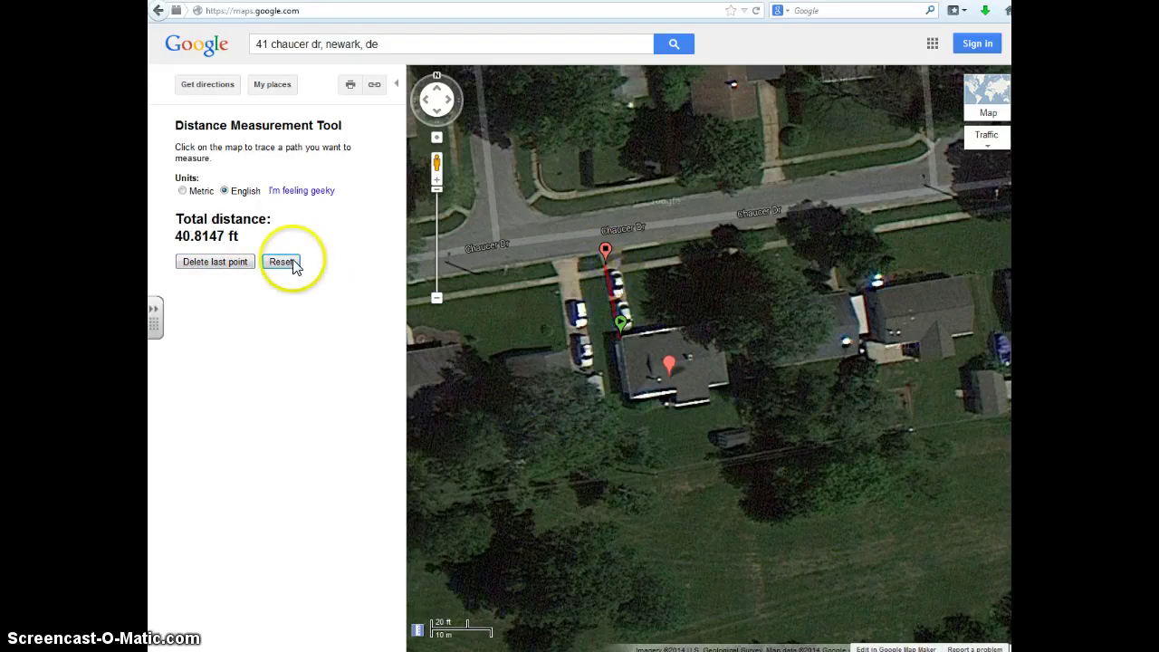
pyautogui.click(563, 304)
# Step: Measure the street frontage west of the driveway (101.469 ft) and pan to the western lots
pyautogui.click(548, 328)
pyautogui.click(586, 428)
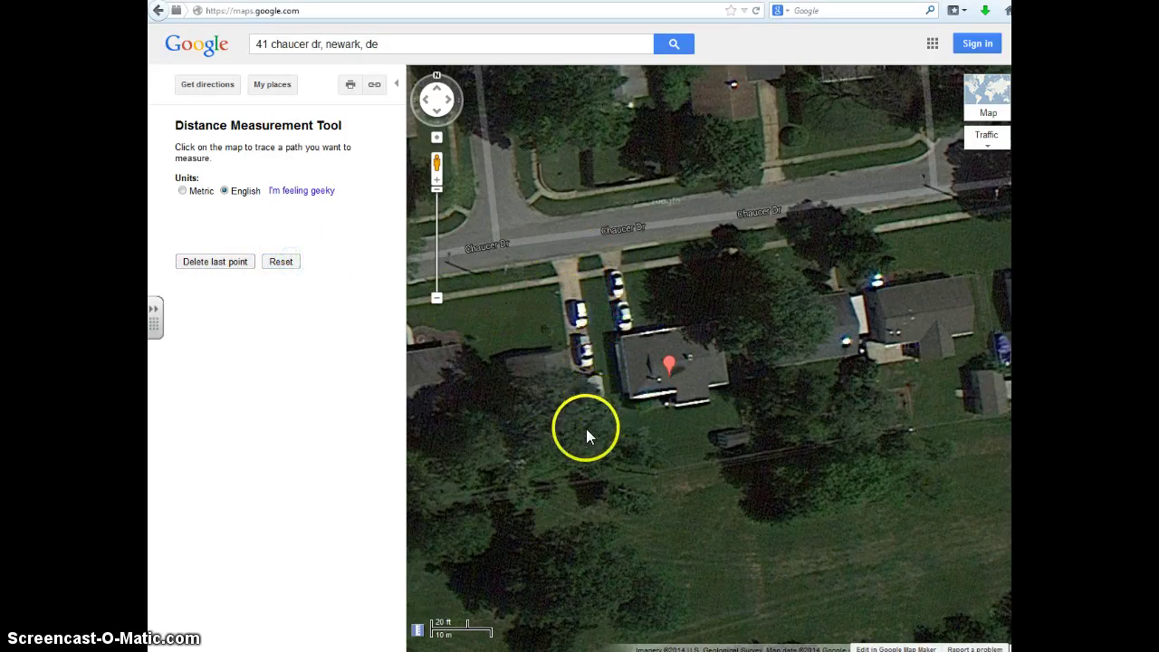
pyautogui.moveTo(501, 280); pyautogui.dragTo(677, 271)
# Step: Measure the Chaucer Dr frontage between two road-edge points and switch to Metric units (30.9277 m)
pyautogui.click(731, 264)
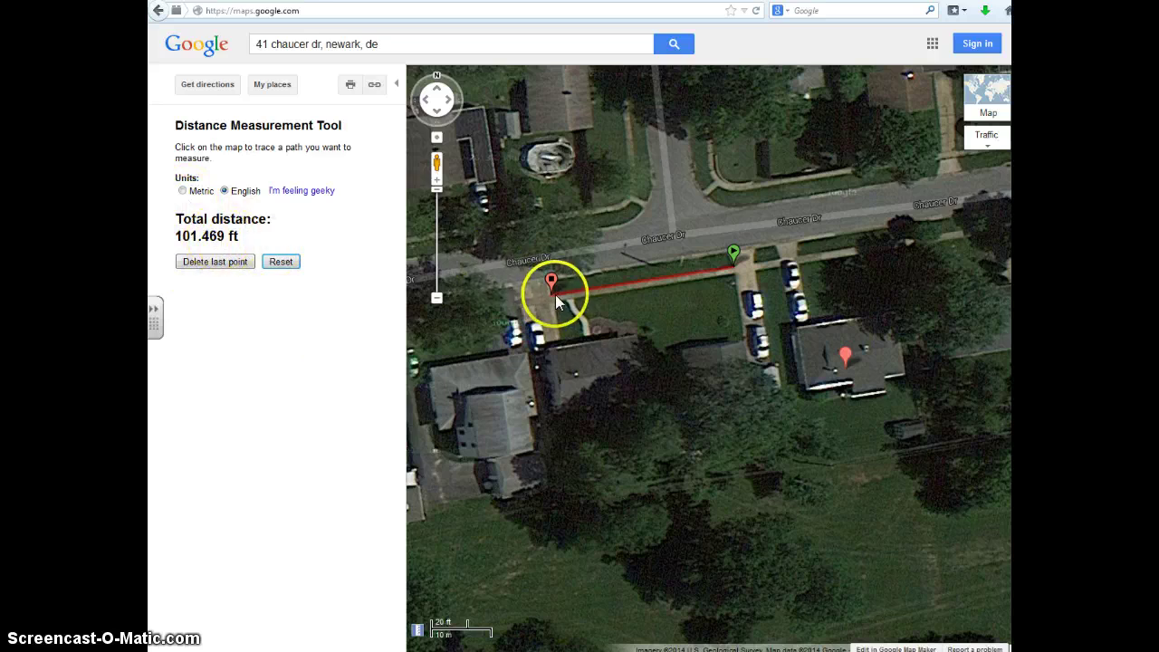
pyautogui.click(183, 191)
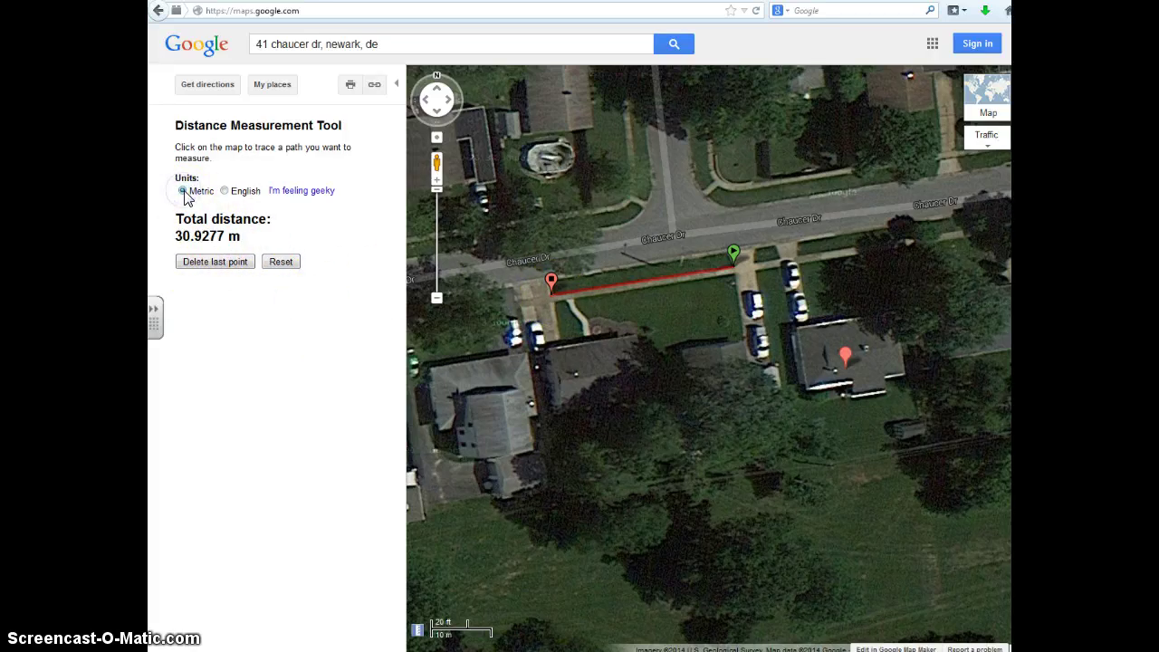
pyautogui.click(225, 192)
pyautogui.click(313, 343)
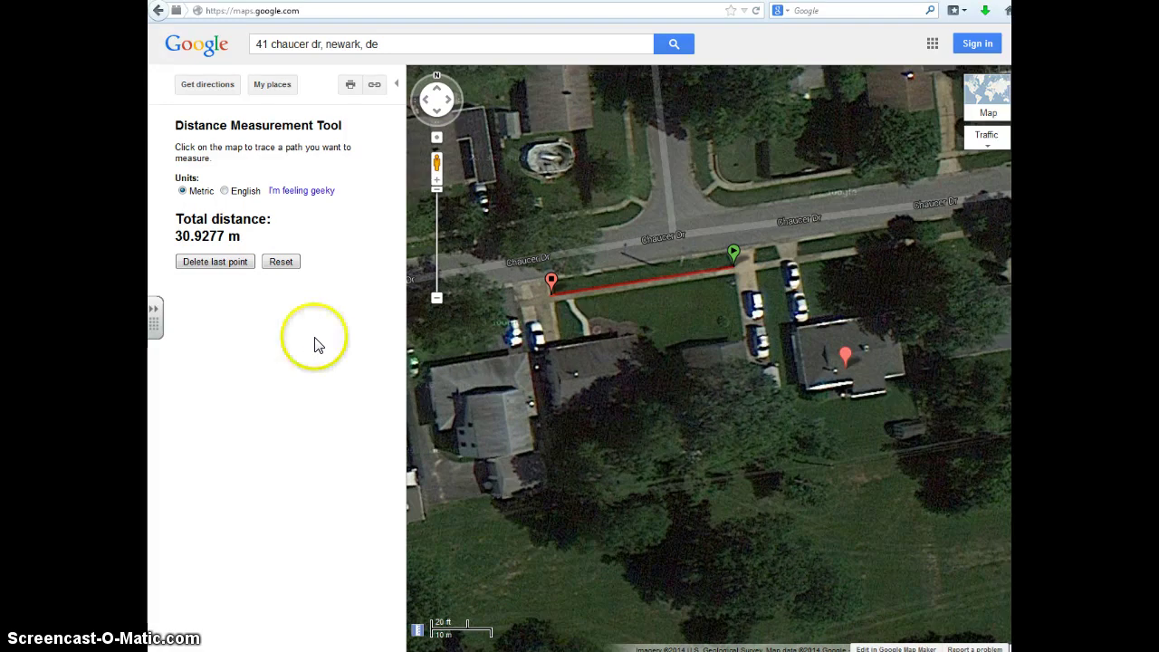